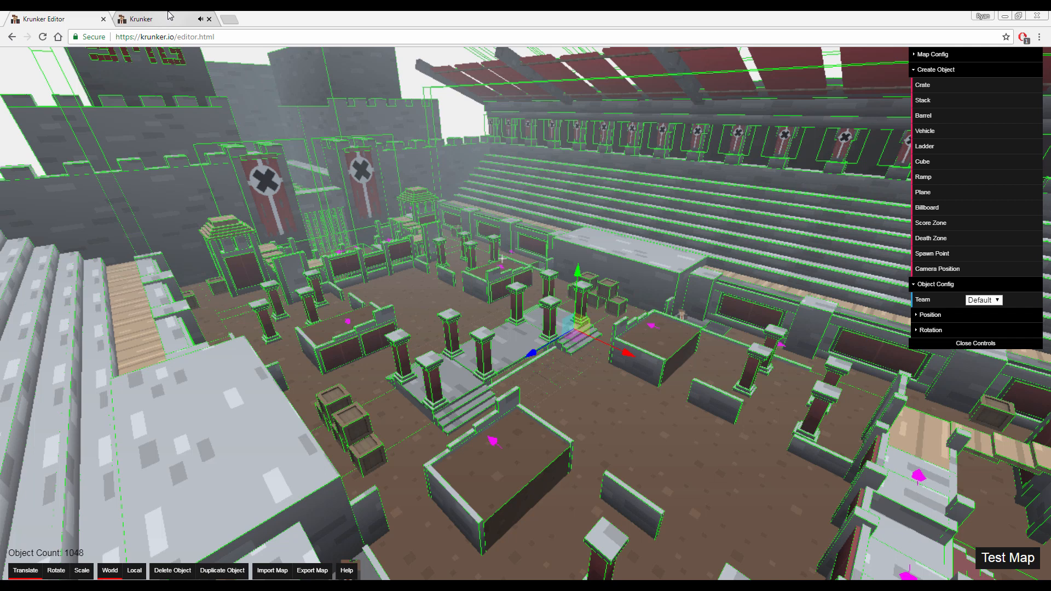
Step: Switch to the Krunker game page and open the Map Editor from its Custom Maps list
{"action": "left_click", "coordinate": [164, 18]}
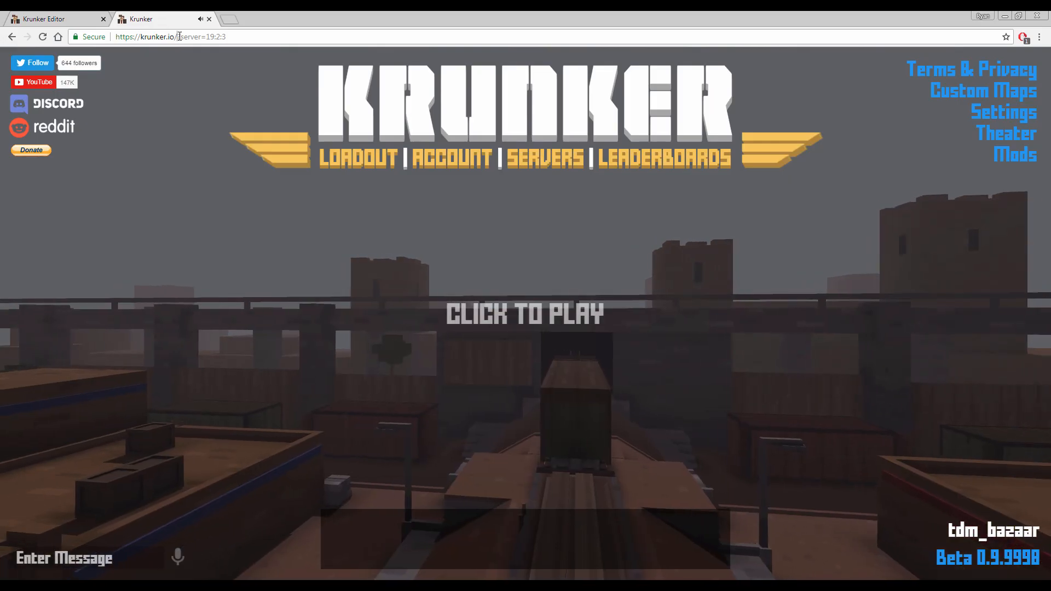
{"action": "left_click", "coordinate": [179, 36]}
{"action": "key", "text": "Return"}
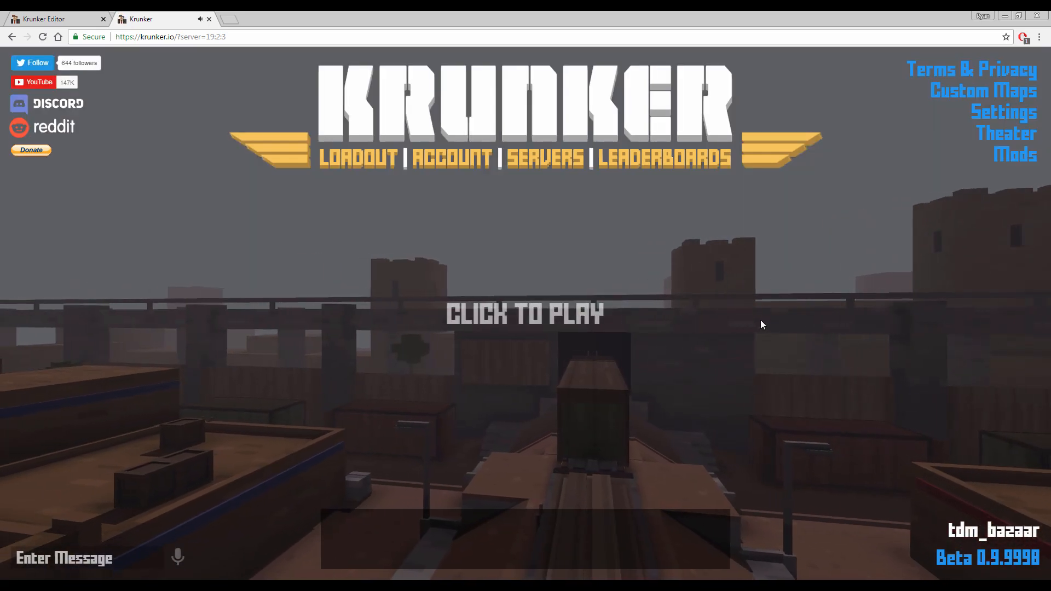
{"action": "left_click", "coordinate": [979, 95]}
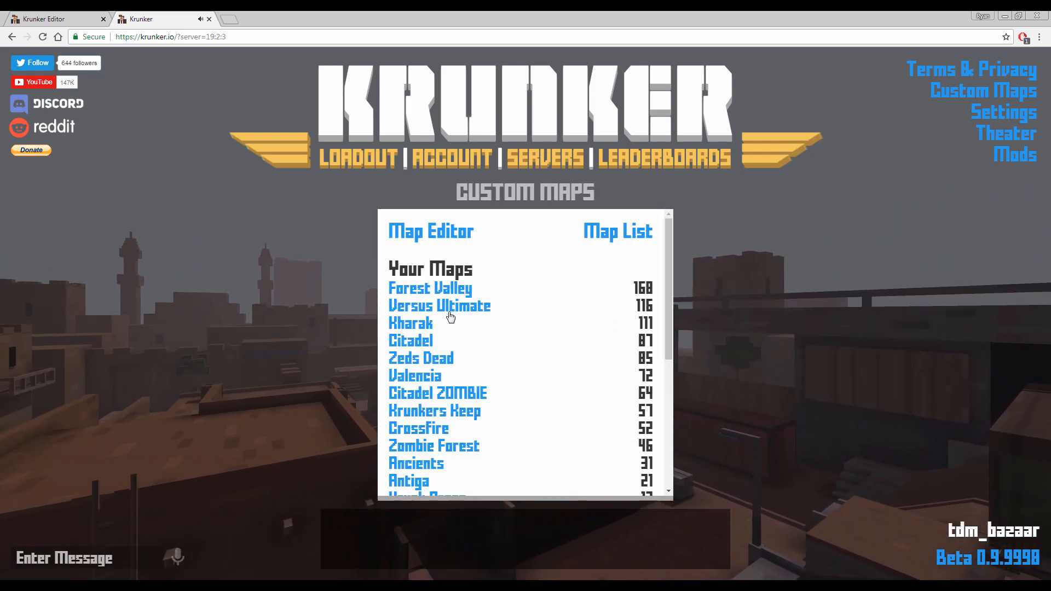
{"action": "left_click", "coordinate": [432, 237]}
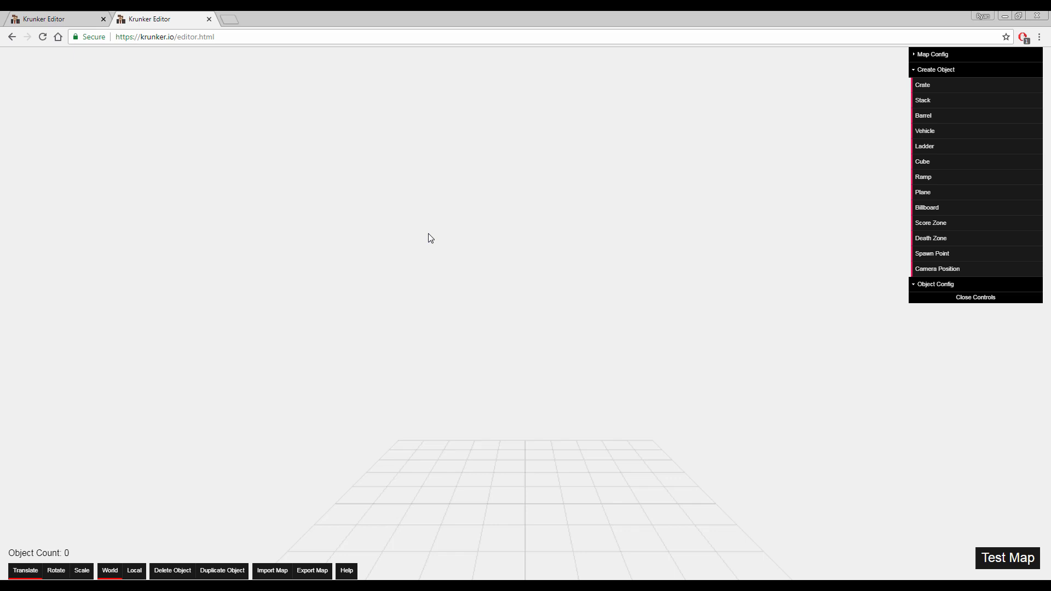
Step: Switch to the finished arena map and examine its courtyard, spectator stands, roofs and castle wall
{"action": "left_click", "coordinate": [44, 17]}
{"action": "key", "text": "w"}
{"action": "right_click_drag", "start_coordinate": [282, 274], "coordinate": [552, 246]}
{"action": "key", "text": "w"}
{"action": "key", "text": "d"}
{"action": "key", "text": "w"}
{"action": "key", "text": "w"}
{"action": "right_click_drag", "start_coordinate": [887, 284], "coordinate": [230, 229]}
{"action": "key", "text": "w"}
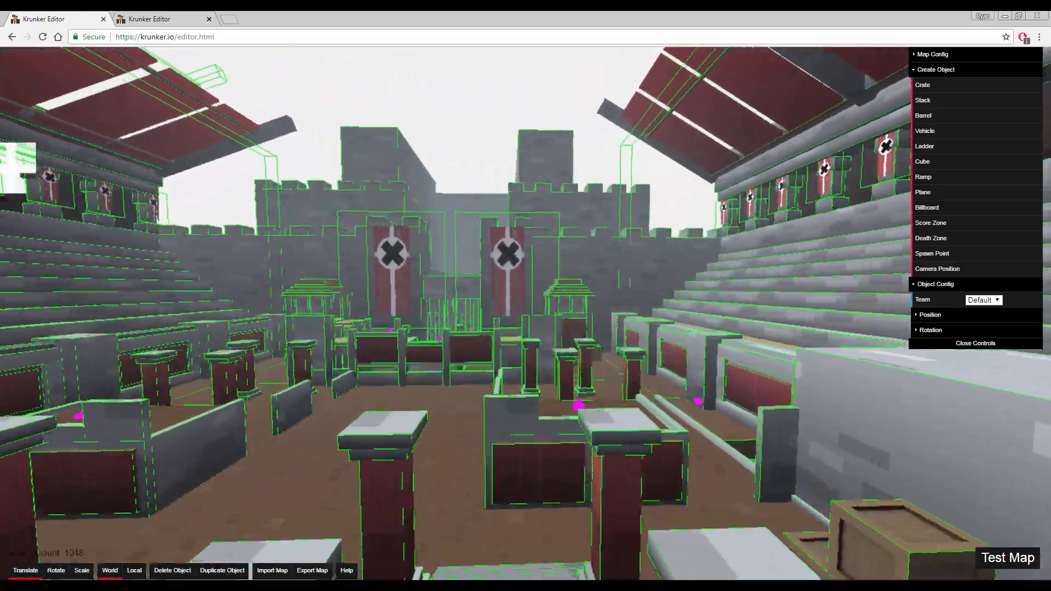
{"action": "key", "text": "w"}
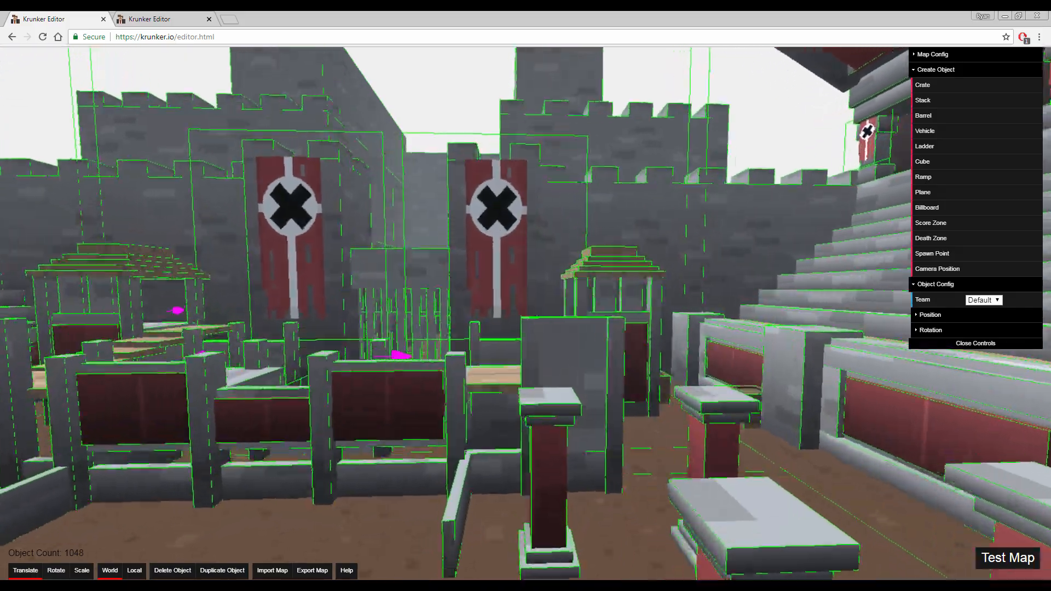
{"action": "key", "text": "w"}
{"action": "right_click_drag", "start_coordinate": [525, 296], "coordinate": [561, 277]}
{"action": "key", "text": "s"}
{"action": "key", "text": "s"}
{"action": "key", "text": "w"}
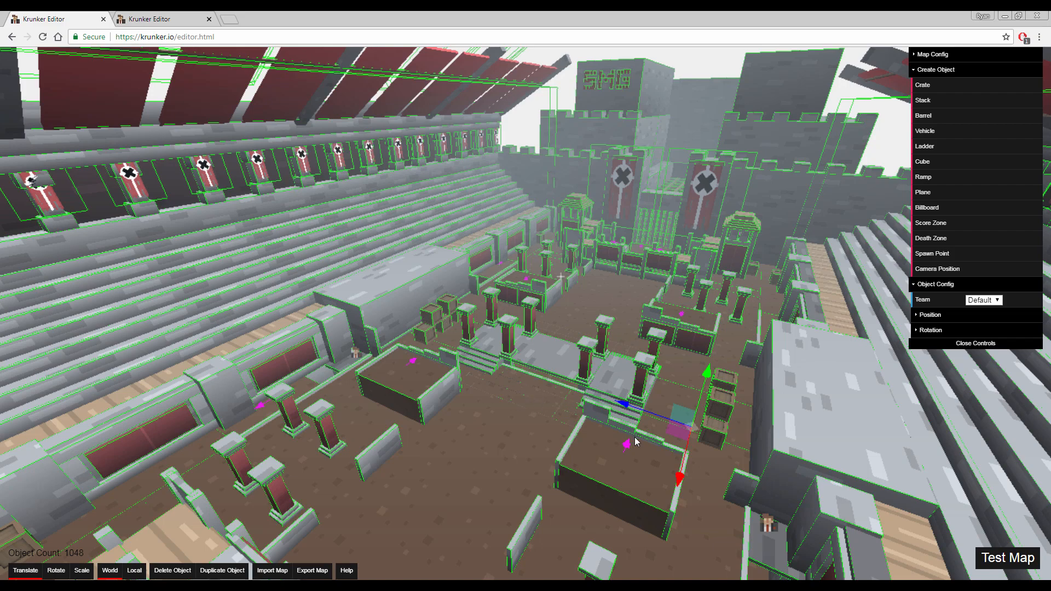
{"action": "right_click_drag", "start_coordinate": [635, 437], "coordinate": [653, 414]}
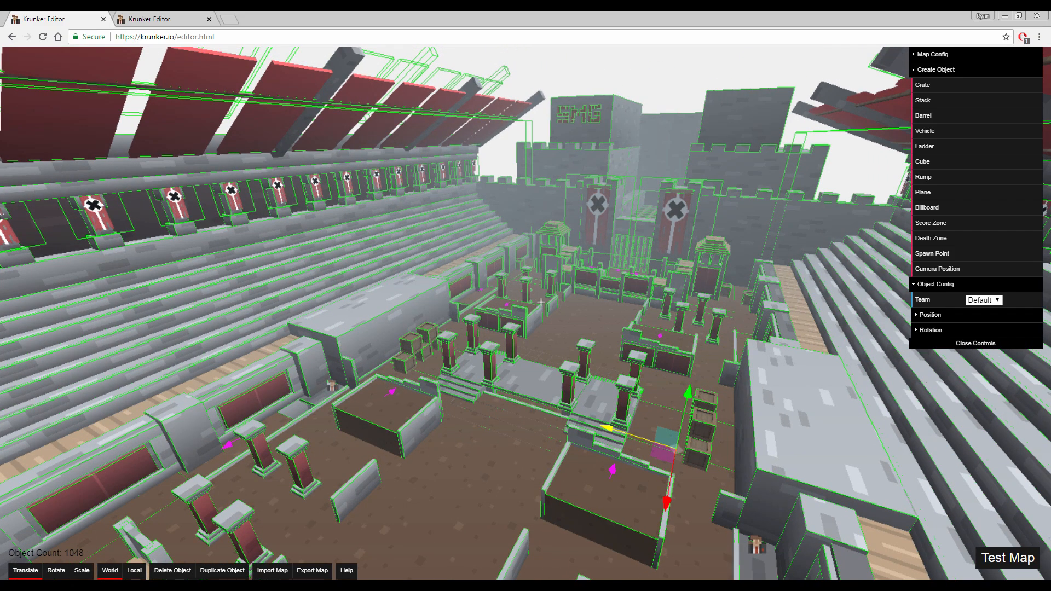
{"action": "right_click_drag", "start_coordinate": [541, 300], "coordinate": [372, 276]}
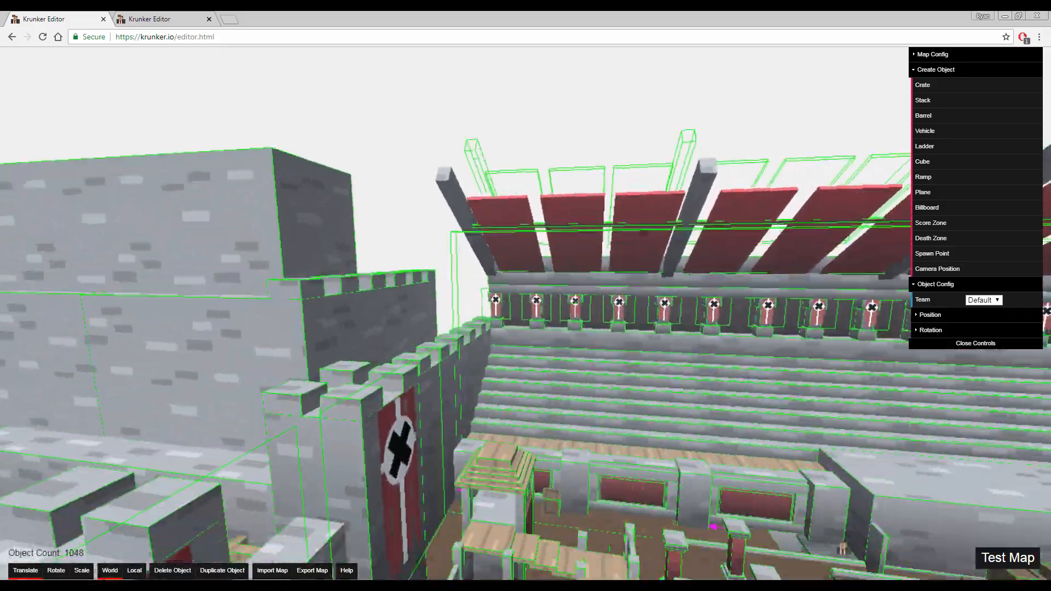
{"action": "right_click_drag", "start_coordinate": [875, 509], "coordinate": [843, 569]}
{"action": "right_click_drag", "start_coordinate": [372, 383], "coordinate": [562, 423]}
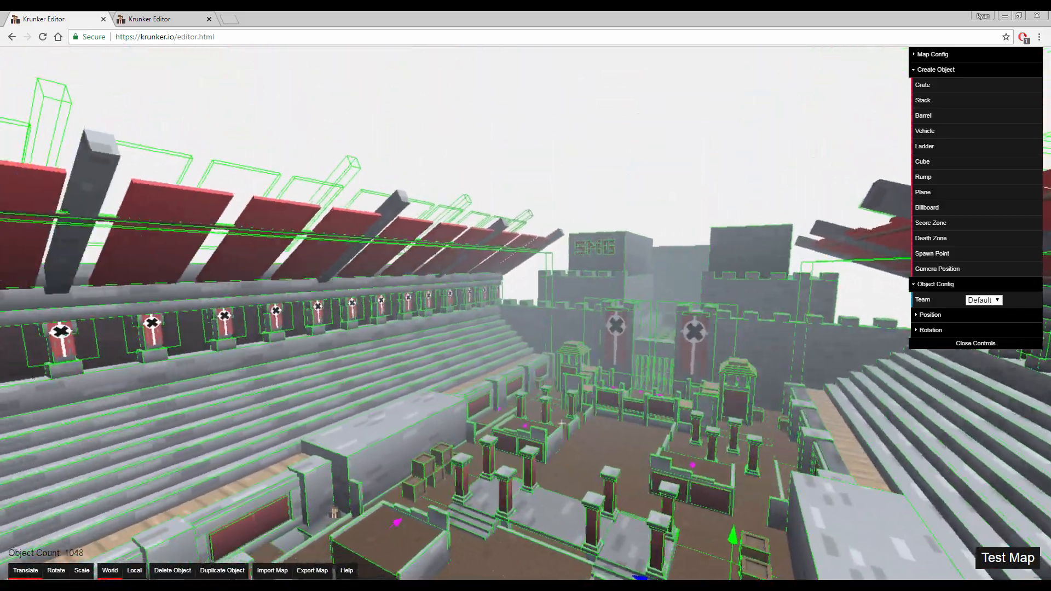
{"action": "right_click_drag", "start_coordinate": [733, 432], "coordinate": [768, 502]}
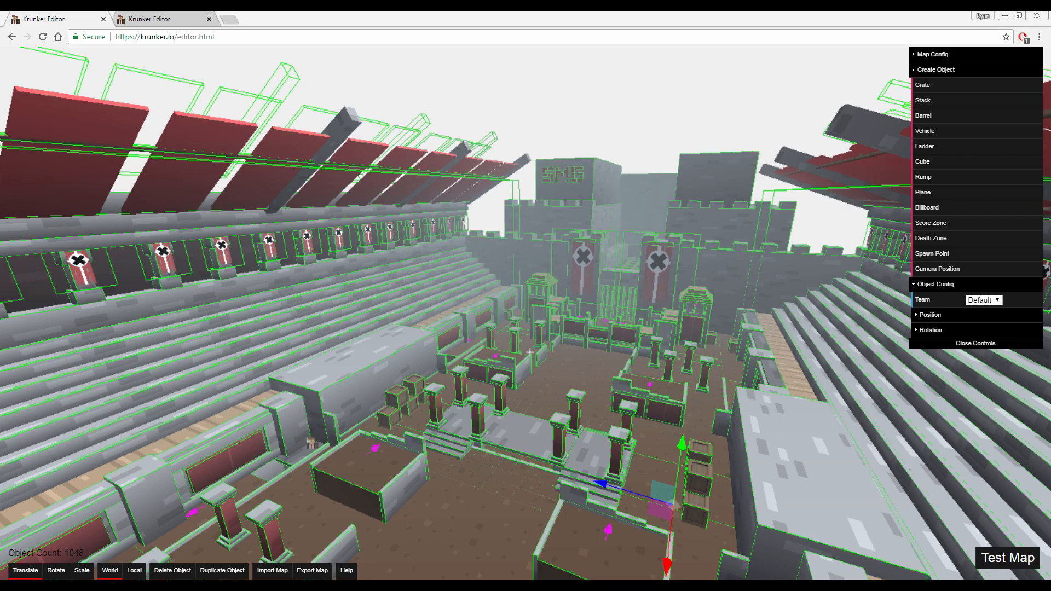
Step: Select the flag on the castle wall and examine the arena's layout and gate end from several distances
{"action": "left_click", "coordinate": [693, 239]}
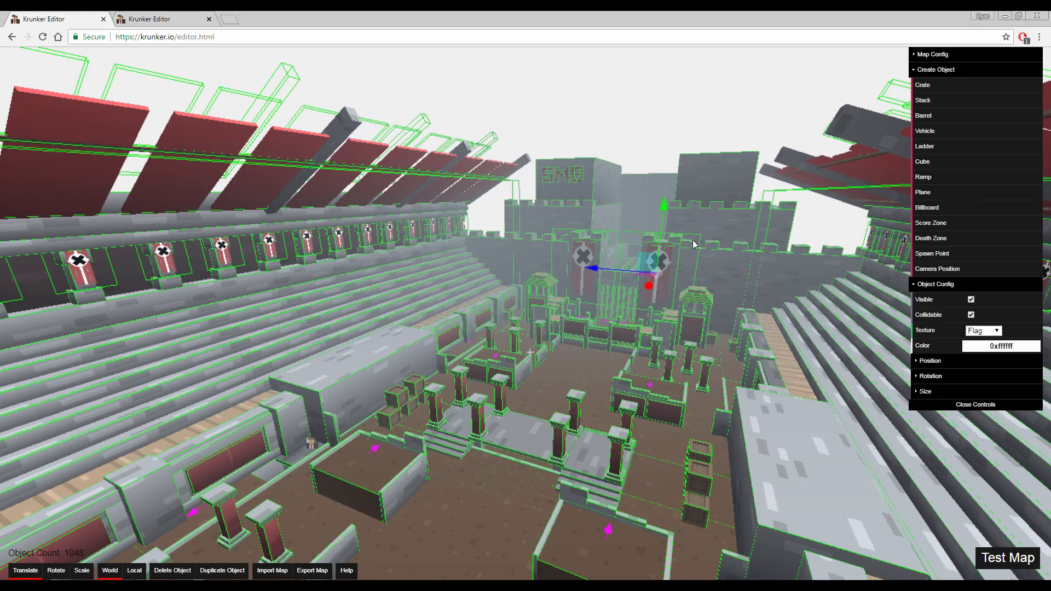
{"action": "key", "text": "w"}
{"action": "key", "text": "s"}
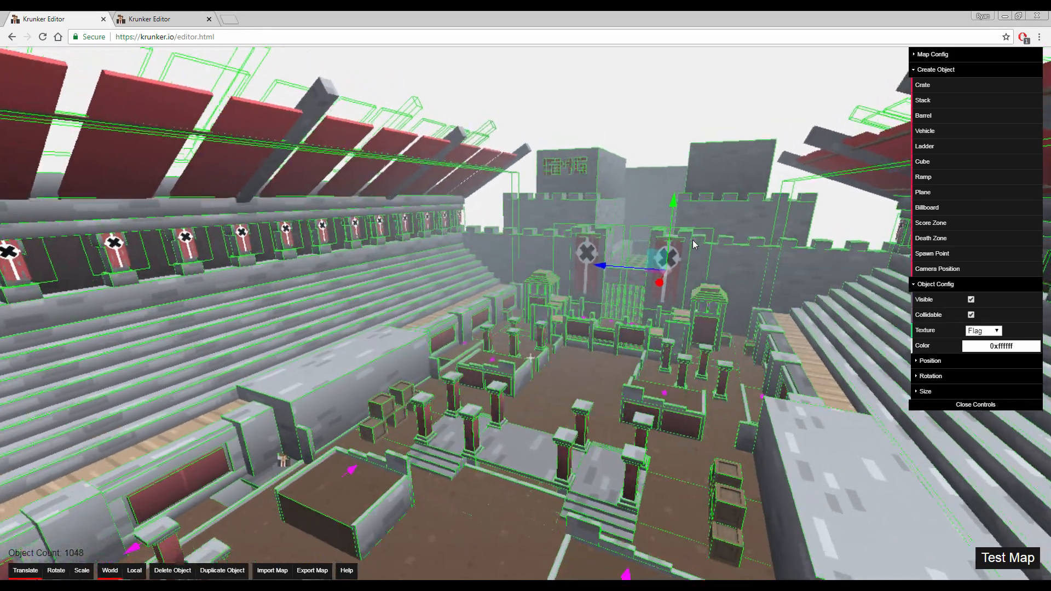
{"action": "key", "text": "w"}
{"action": "key", "text": "a"}
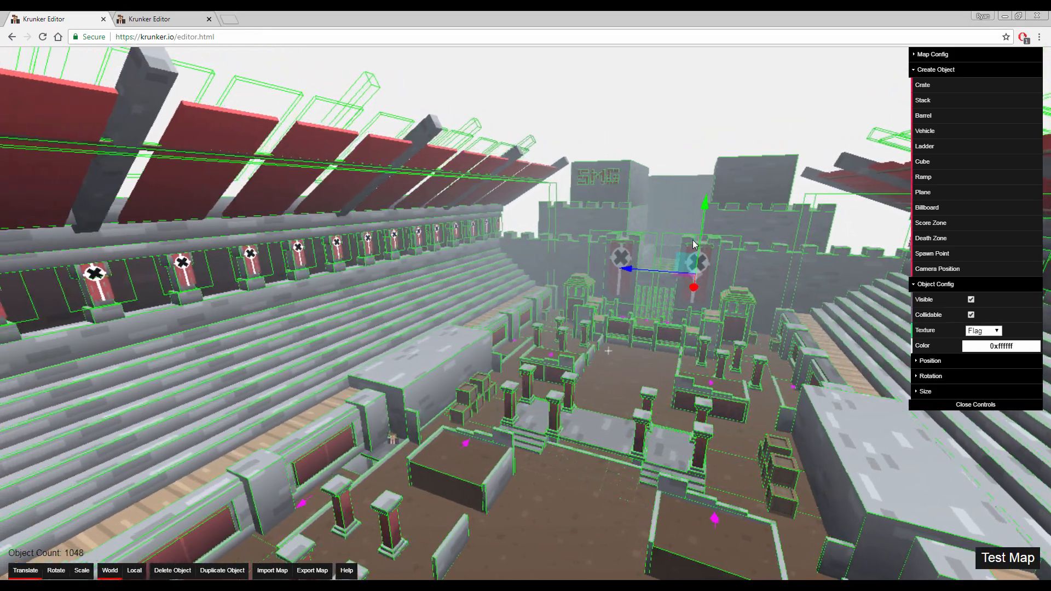
{"action": "key", "text": "d"}
{"action": "key", "text": "d"}
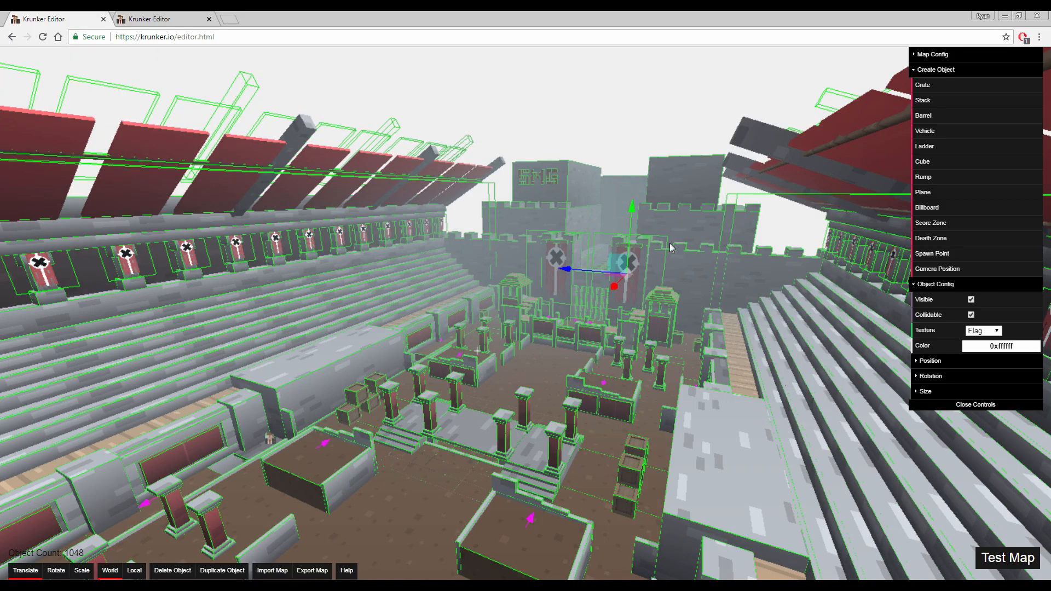
{"action": "key", "text": "w"}
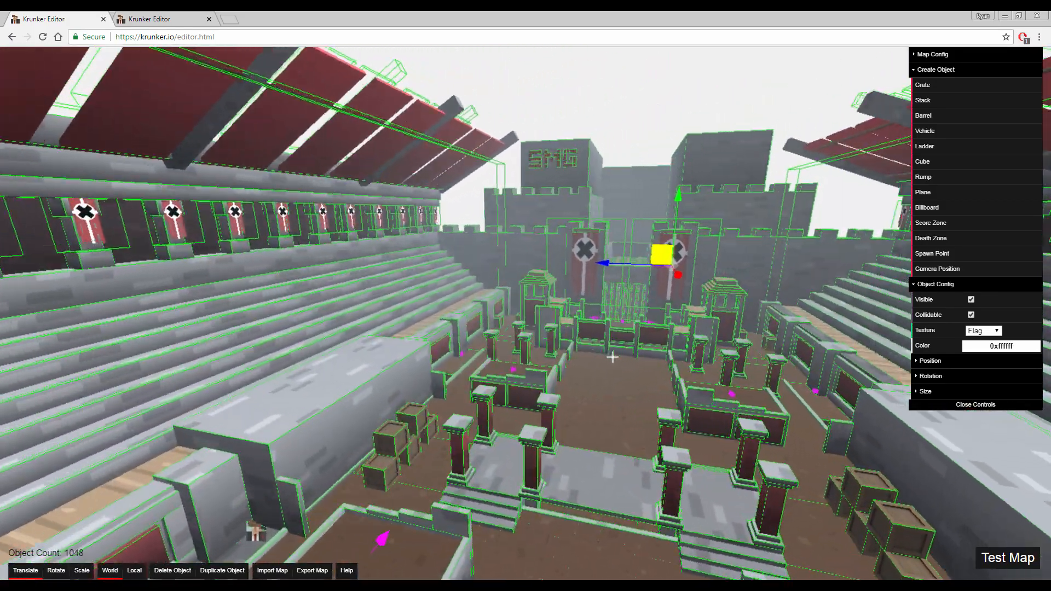
{"action": "key", "text": "w"}
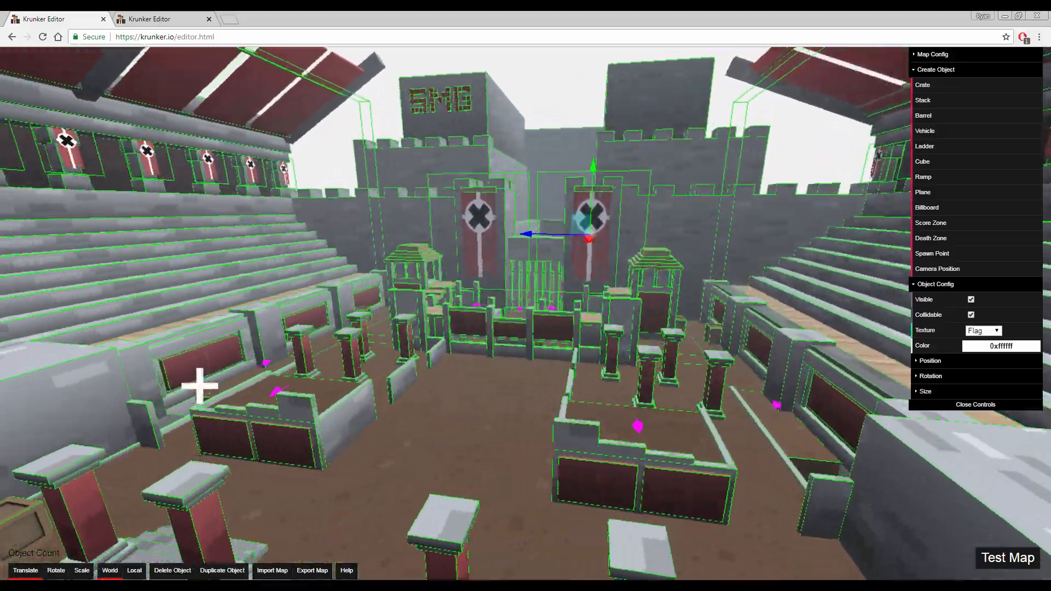
{"action": "key", "text": "w"}
{"action": "mouse_move", "coordinate": [200, 387]}
{"action": "right_mouse_down"}
{"action": "mouse_move", "coordinate": [302, 267]}
{"action": "mouse_move", "coordinate": [755, 268]}
{"action": "right_mouse_up"}
{"action": "key", "text": "s"}
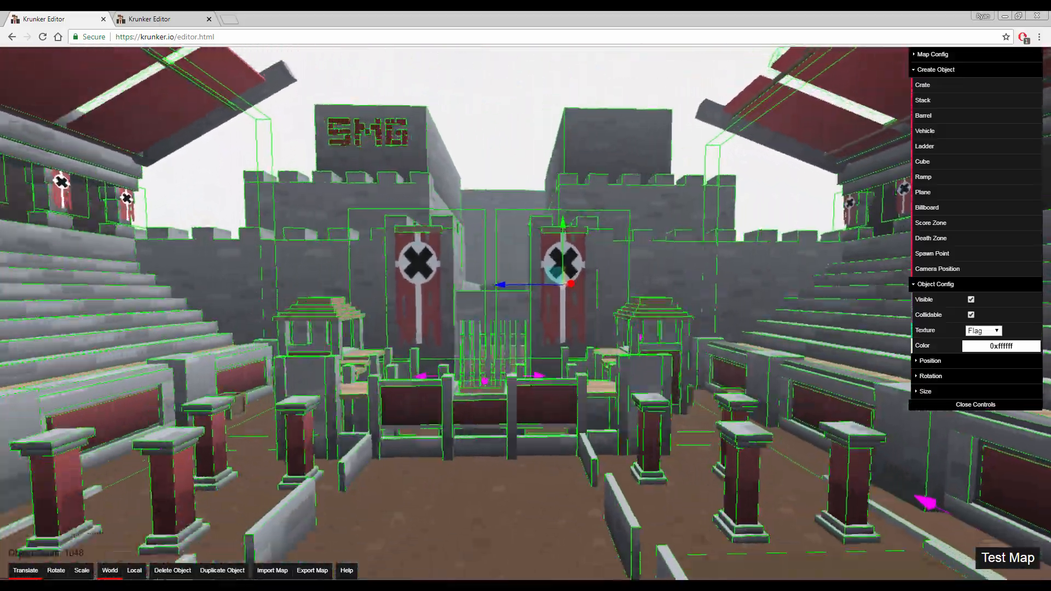
{"action": "key", "text": "s"}
{"action": "right_click_drag", "start_coordinate": [441, 304], "coordinate": [405, 304]}
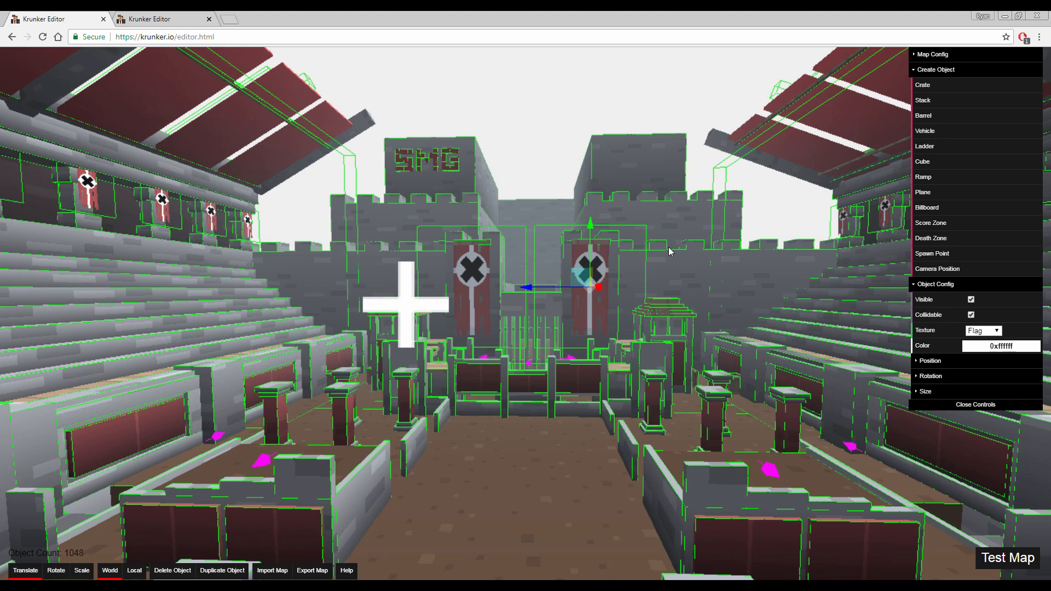
Step: Return to the empty map and set its name to "test" in the map configuration
{"action": "left_click", "coordinate": [169, 21]}
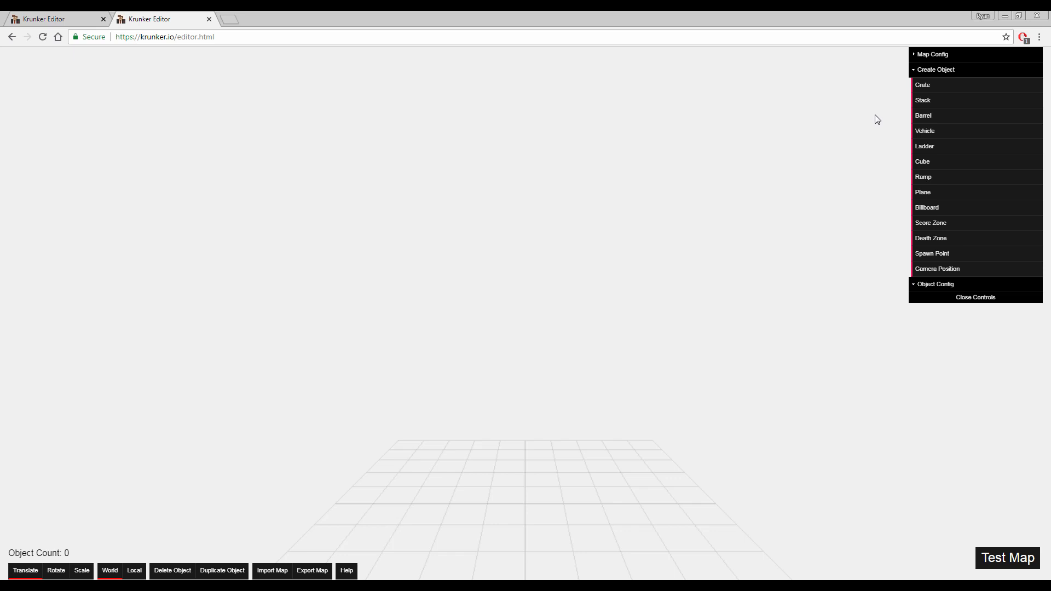
{"action": "left_click", "coordinate": [912, 73]}
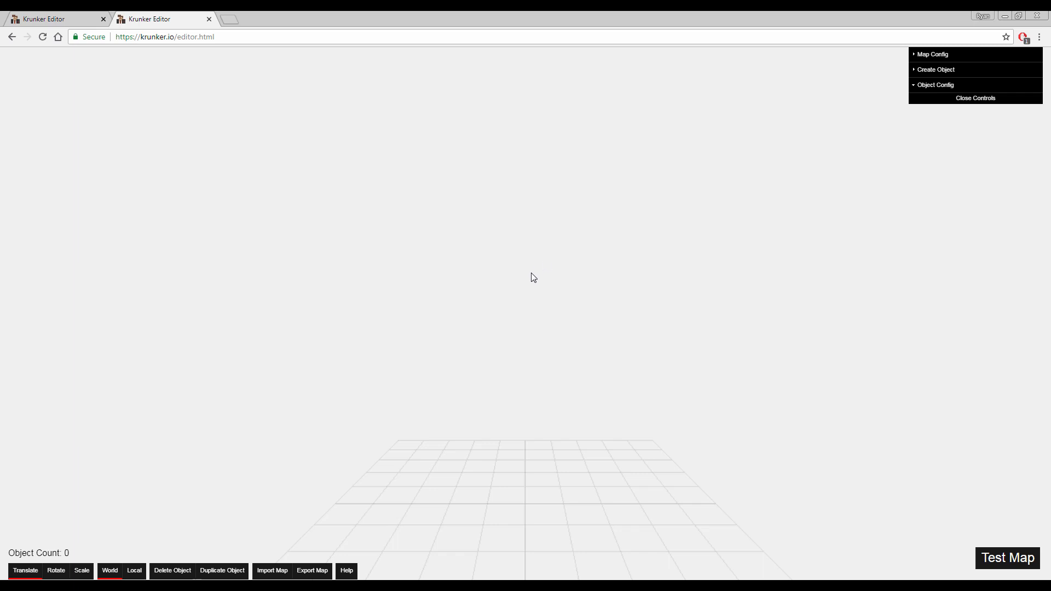
{"action": "left_click", "coordinate": [931, 57]}
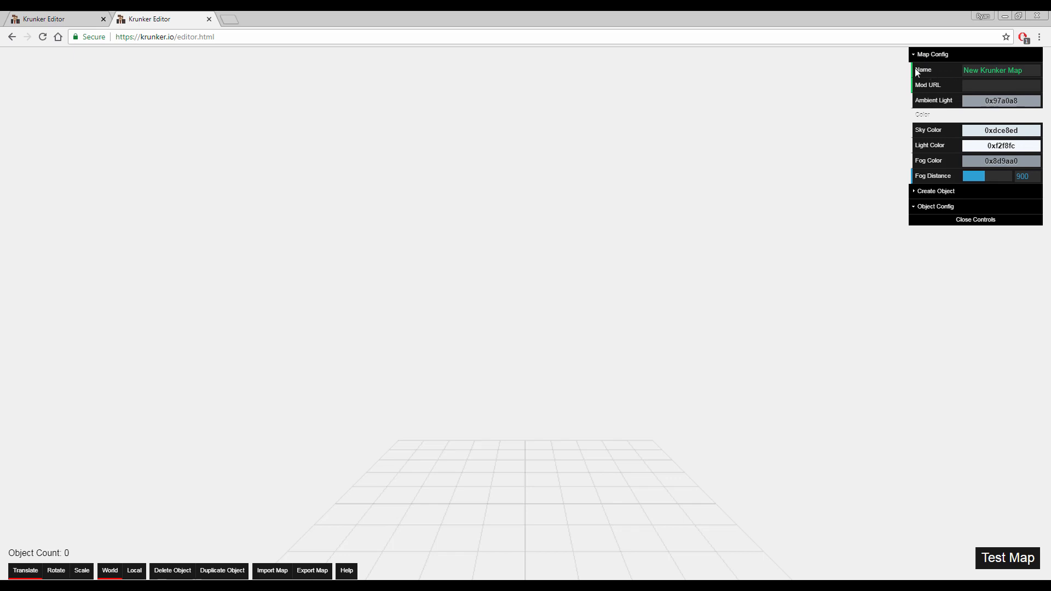
{"action": "left_click", "coordinate": [977, 70]}
{"action": "double_click", "coordinate": [977, 70]}
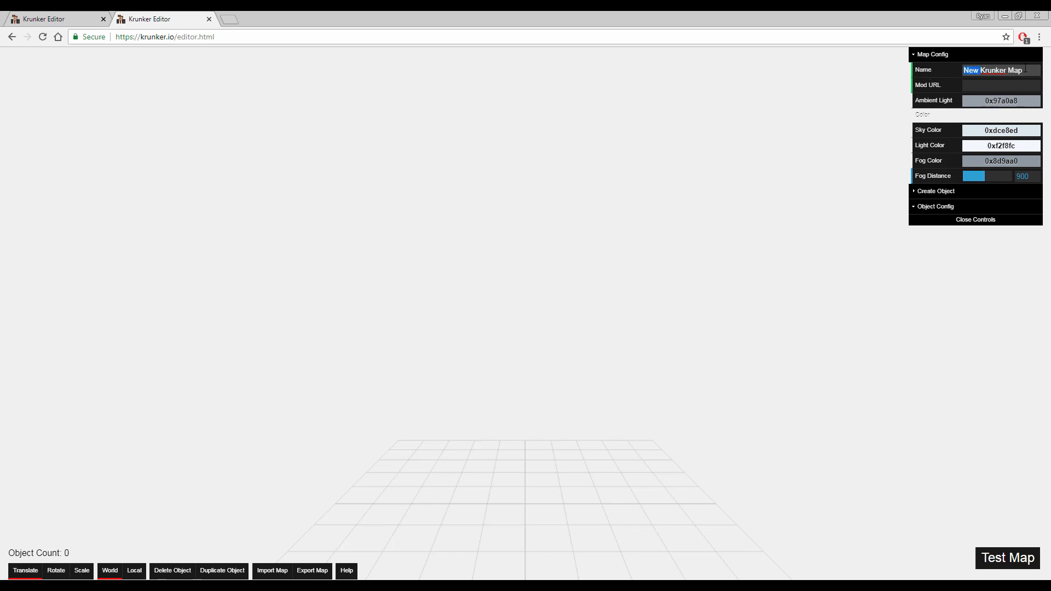
{"action": "left_click_drag", "start_coordinate": [1024, 70], "coordinate": [913, 67]}
{"action": "type", "text": "test"}
{"action": "left_click", "coordinate": [989, 69]}
{"action": "left_click", "coordinate": [922, 56]}
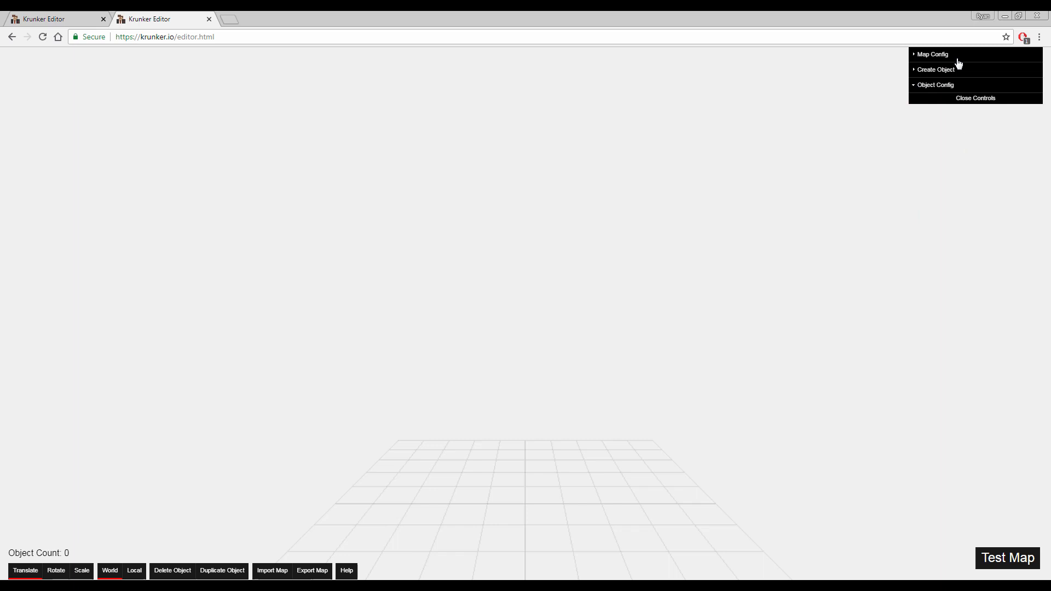
Step: Add a cube to the empty map
{"action": "left_click", "coordinate": [924, 74]}
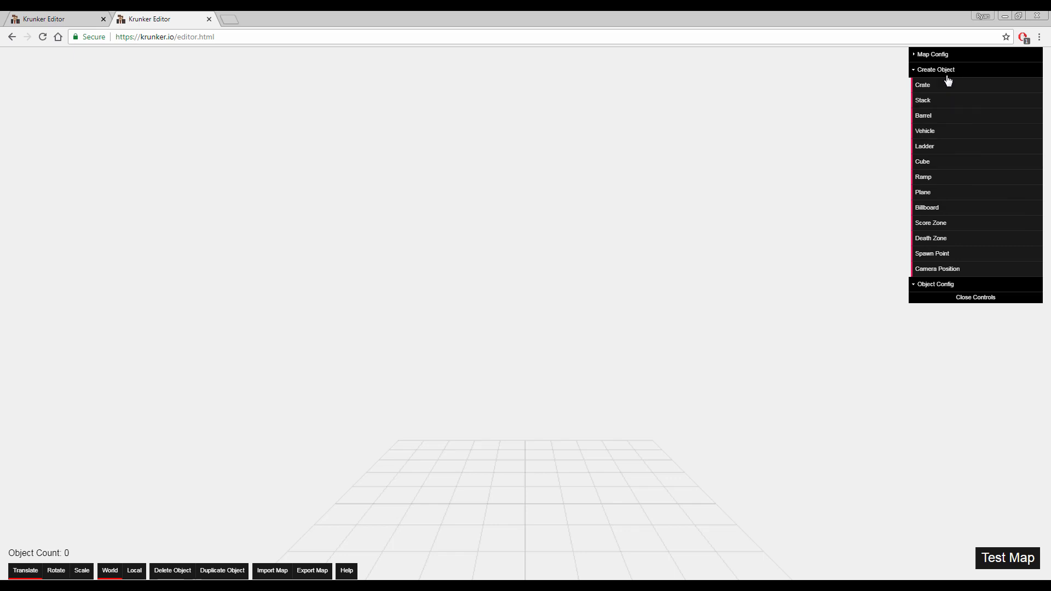
{"action": "left_click", "coordinate": [933, 168]}
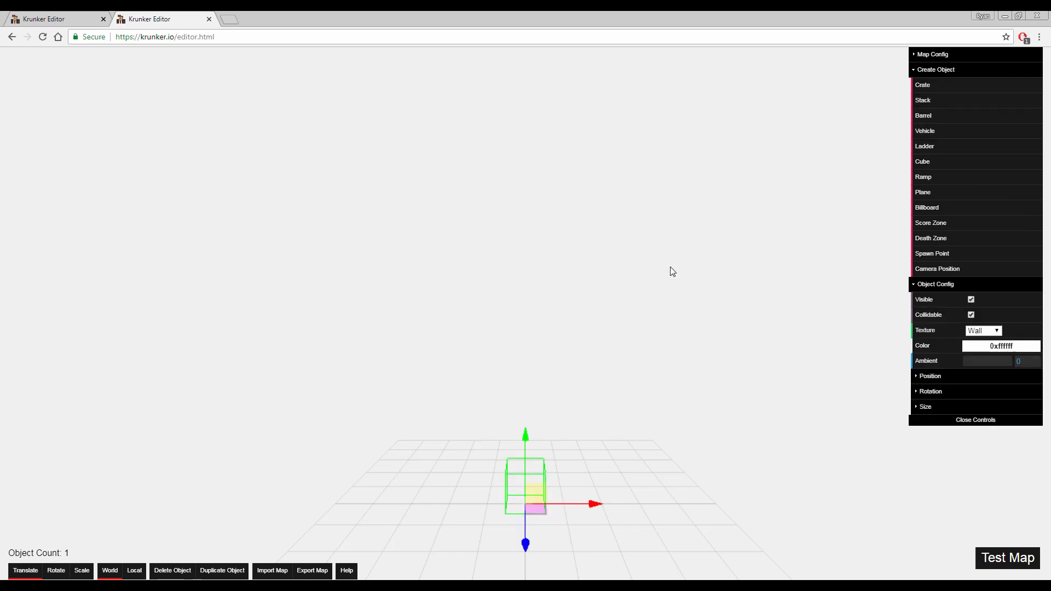
{"action": "key", "text": "a"}
{"action": "right_click_drag", "start_coordinate": [686, 198], "coordinate": [843, 317]}
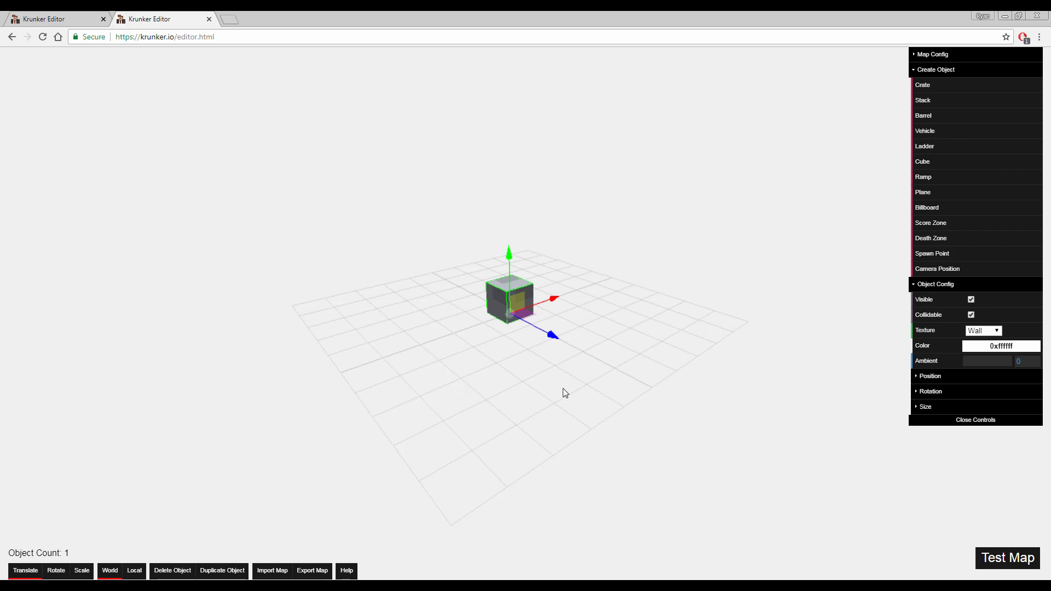
Step: Examine the new cube and its move handles from different sides and distances
{"action": "right_click_drag", "start_coordinate": [542, 392], "coordinate": [810, 329]}
{"action": "key", "text": "w"}
{"action": "key", "text": "a"}
{"action": "key", "text": "d"}
{"action": "right_click_drag", "start_coordinate": [679, 180], "coordinate": [503, 276]}
{"action": "key", "text": "s"}
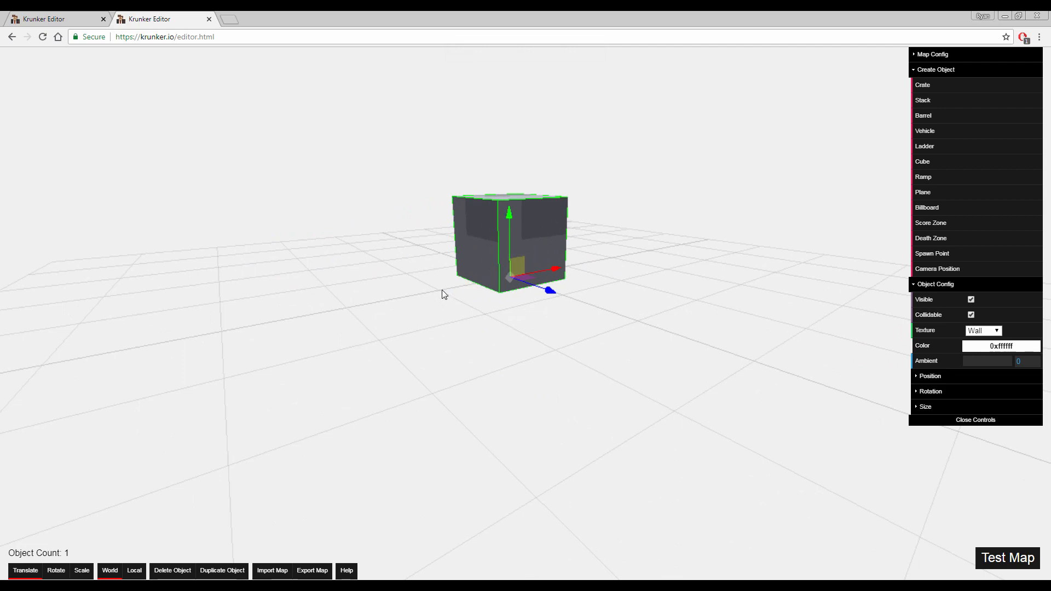
{"action": "key", "text": "a"}
{"action": "mouse_move", "coordinate": [441, 290]}
{"action": "right_mouse_down"}
{"action": "mouse_move", "coordinate": [504, 328]}
{"action": "mouse_move", "coordinate": [547, 285]}
{"action": "mouse_move", "coordinate": [503, 230]}
{"action": "mouse_move", "coordinate": [437, 290]}
{"action": "right_mouse_up"}
{"action": "key", "text": "s"}
{"action": "key", "text": "w"}
{"action": "key", "text": "d"}
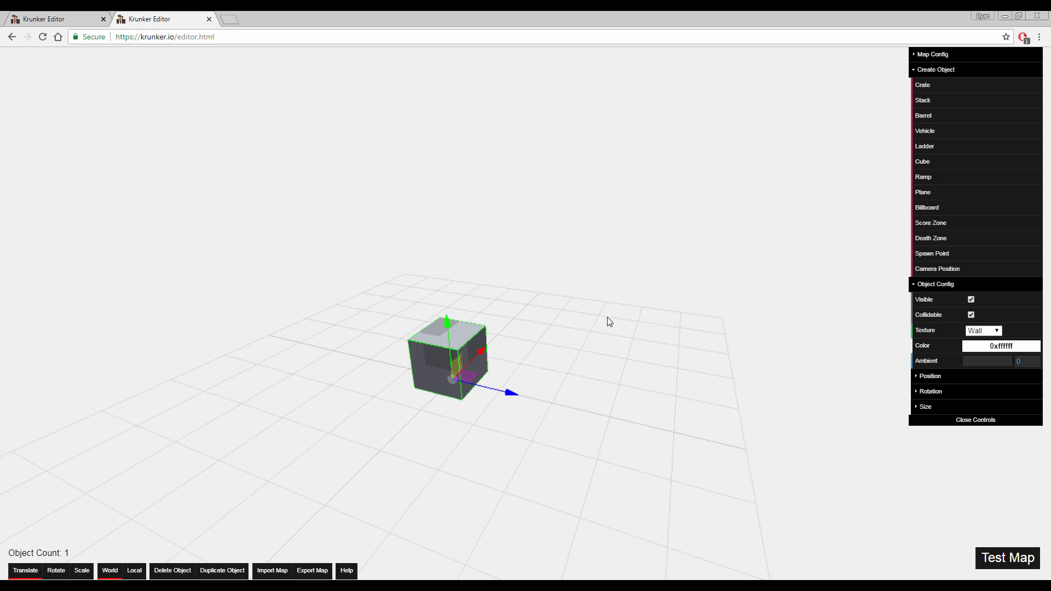
{"action": "left_click_drag", "start_coordinate": [609, 319], "coordinate": [626, 329]}
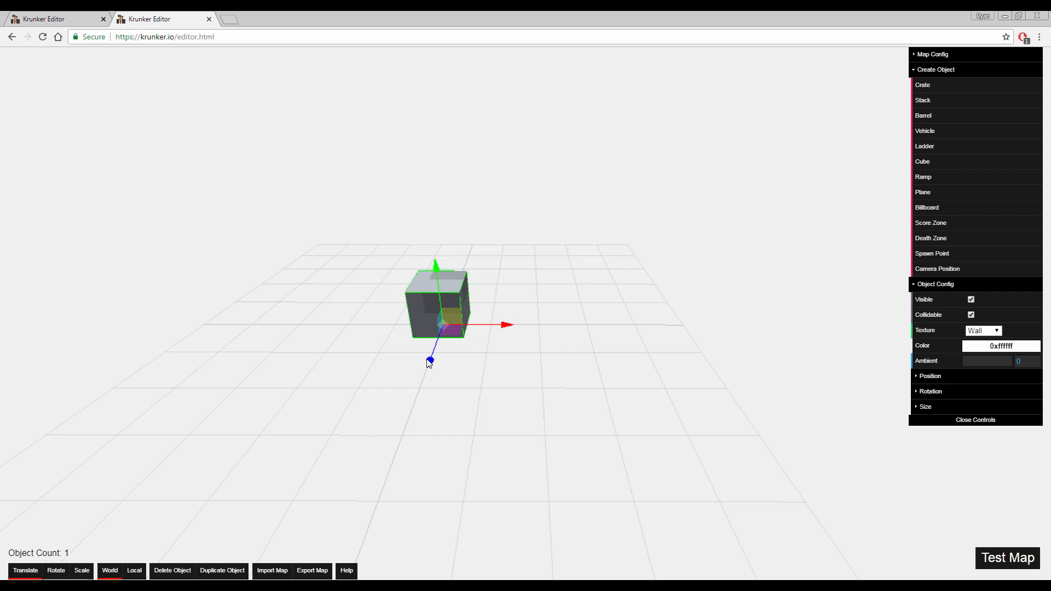
{"action": "left_click", "coordinate": [521, 262]}
{"action": "left_click", "coordinate": [456, 301]}
Step: Try the Rotate and Scale modes on the cube, then return to Translate with local axes
{"action": "left_click", "coordinate": [56, 571]}
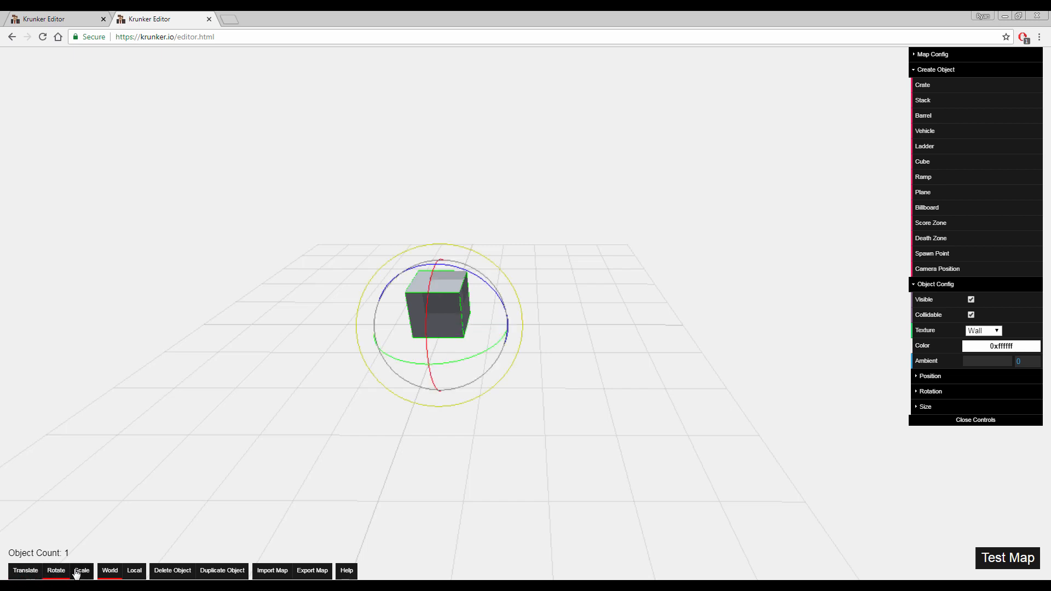
{"action": "left_click", "coordinate": [80, 571]}
{"action": "left_click", "coordinate": [22, 571]}
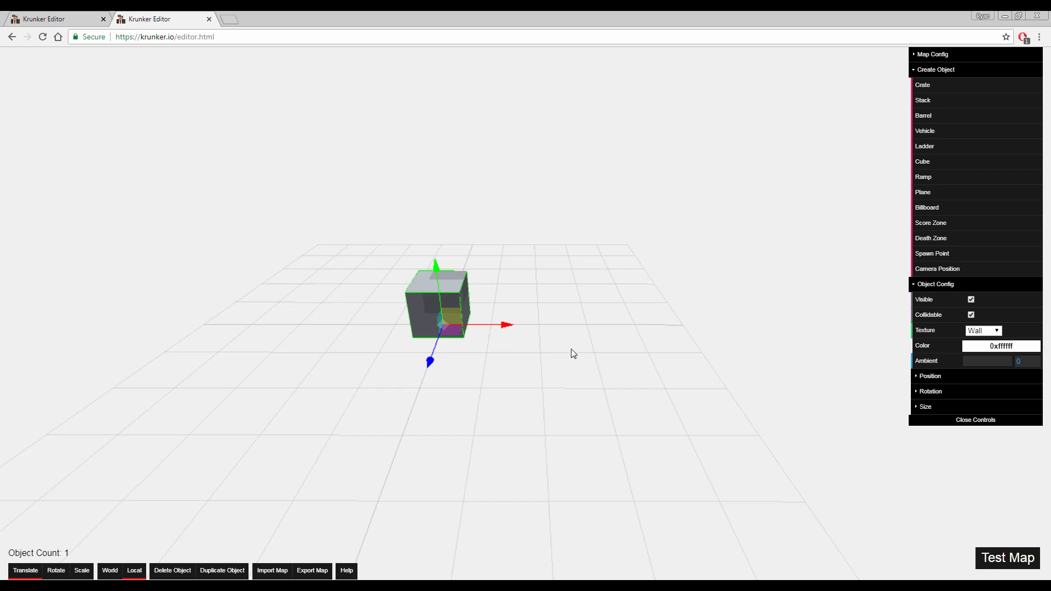
Step: Move the cube along its vertical, red and blue axes to a spot away from the grid's centre
{"action": "key", "text": "d"}
{"action": "right_click_drag", "start_coordinate": [565, 350], "coordinate": [470, 339]}
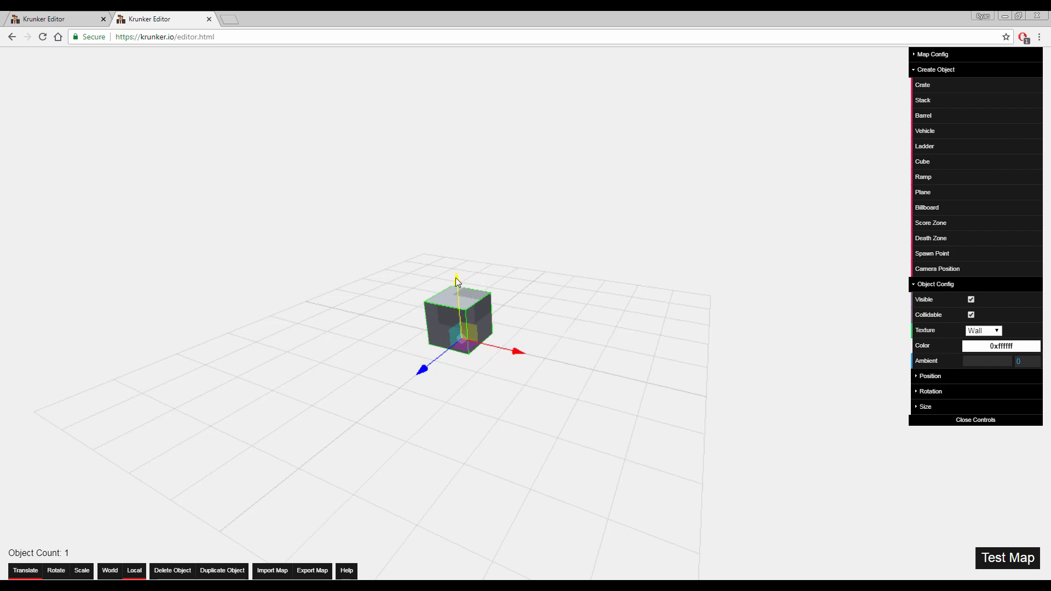
{"action": "mouse_move", "coordinate": [457, 280]}
{"action": "left_mouse_down"}
{"action": "mouse_move", "coordinate": [465, 235]}
{"action": "mouse_move", "coordinate": [474, 258]}
{"action": "mouse_move", "coordinate": [459, 207]}
{"action": "mouse_move", "coordinate": [481, 363]}
{"action": "mouse_move", "coordinate": [464, 212]}
{"action": "mouse_move", "coordinate": [475, 422]}
{"action": "mouse_move", "coordinate": [449, 110]}
{"action": "mouse_move", "coordinate": [466, 343]}
{"action": "mouse_move", "coordinate": [478, 249]}
{"action": "mouse_move", "coordinate": [471, 205]}
{"action": "mouse_move", "coordinate": [475, 334]}
{"action": "mouse_move", "coordinate": [459, 220]}
{"action": "mouse_move", "coordinate": [457, 274]}
{"action": "left_mouse_up"}
{"action": "left_click_drag", "start_coordinate": [517, 352], "coordinate": [575, 389]}
{"action": "left_click_drag", "start_coordinate": [504, 394], "coordinate": [507, 340]}
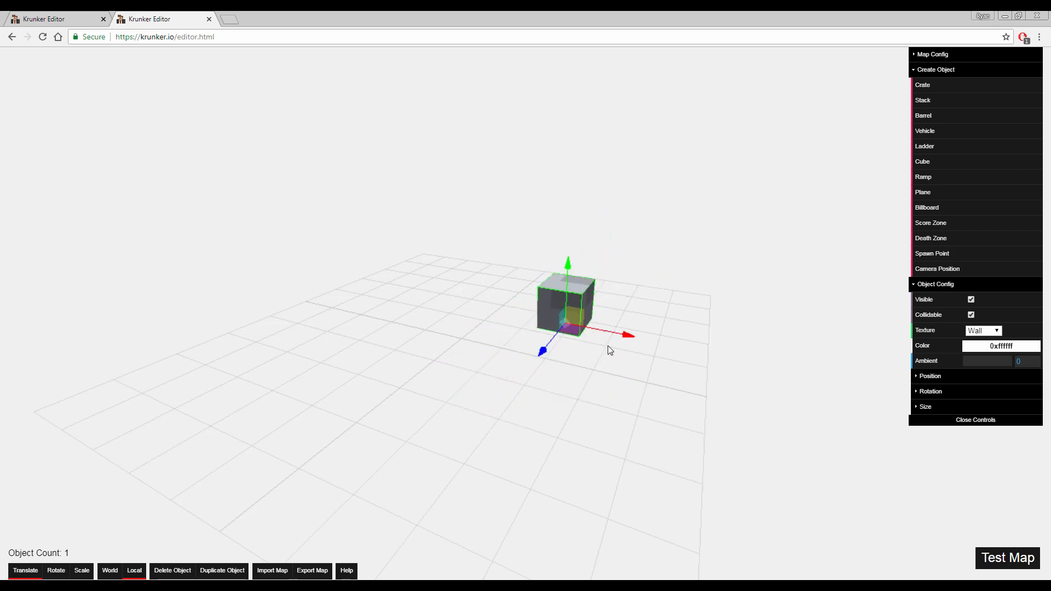
{"action": "left_click_drag", "start_coordinate": [623, 336], "coordinate": [549, 336]}
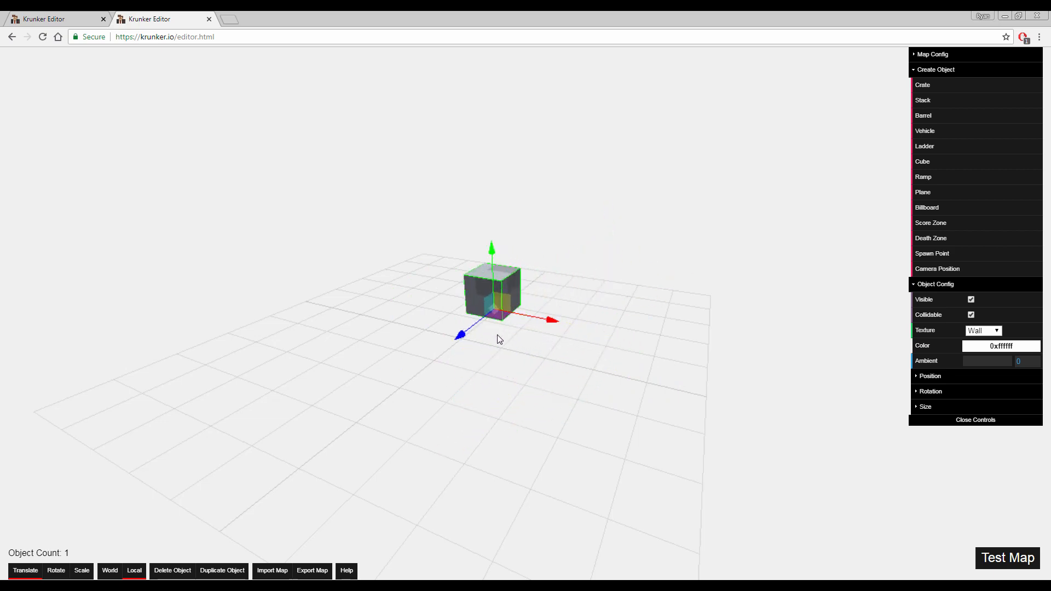
Step: Move the cube further along its blue axis, then deselect and reselect it
{"action": "left_click_drag", "start_coordinate": [467, 334], "coordinate": [425, 365]}
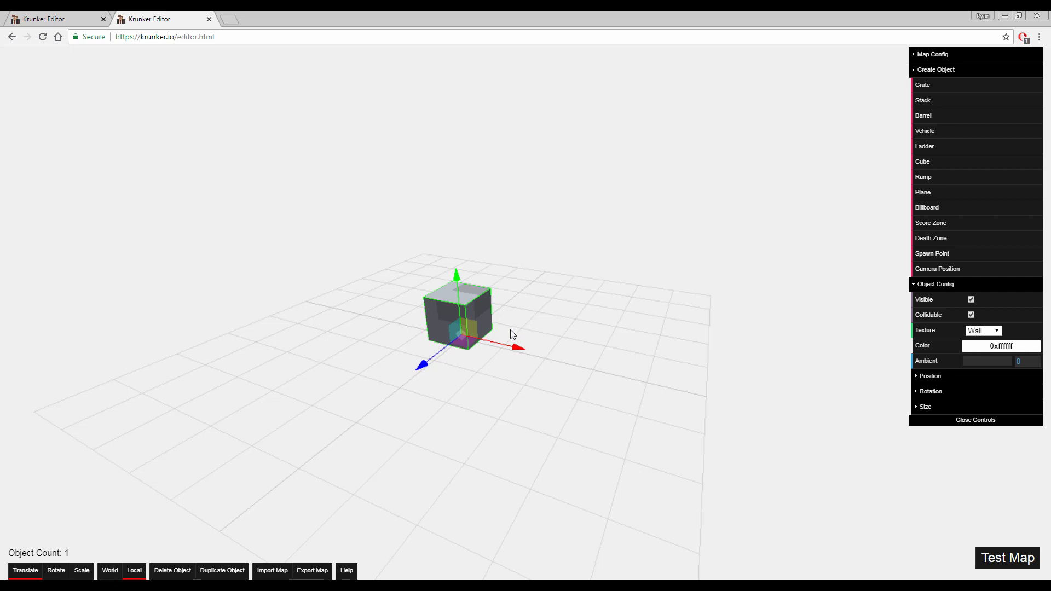
{"action": "left_click", "coordinate": [540, 321]}
{"action": "left_click", "coordinate": [454, 329]}
{"action": "triple_click", "coordinate": [26, 572]}
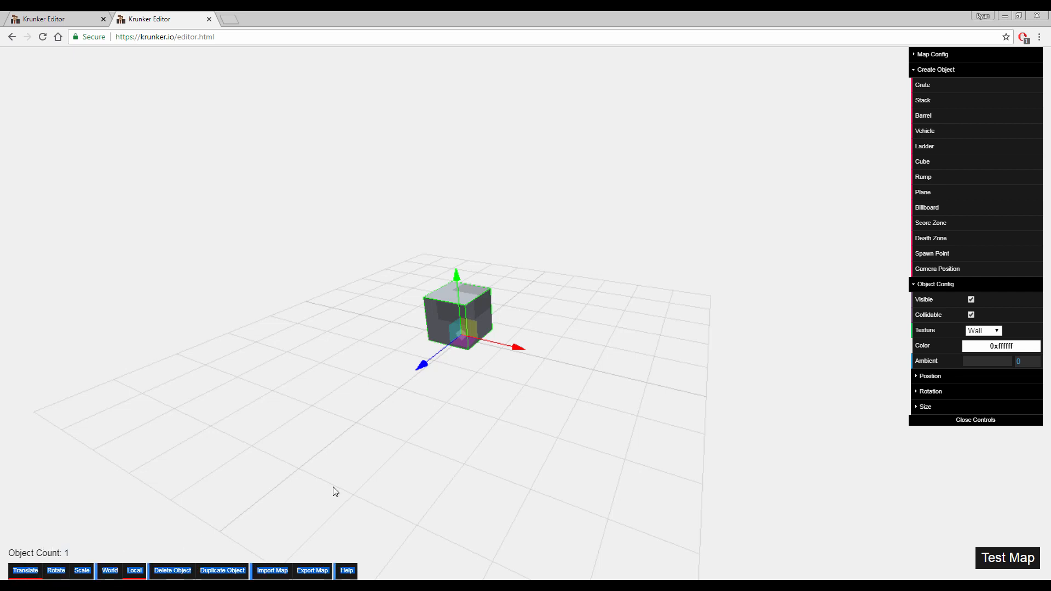
{"action": "left_click", "coordinate": [206, 380]}
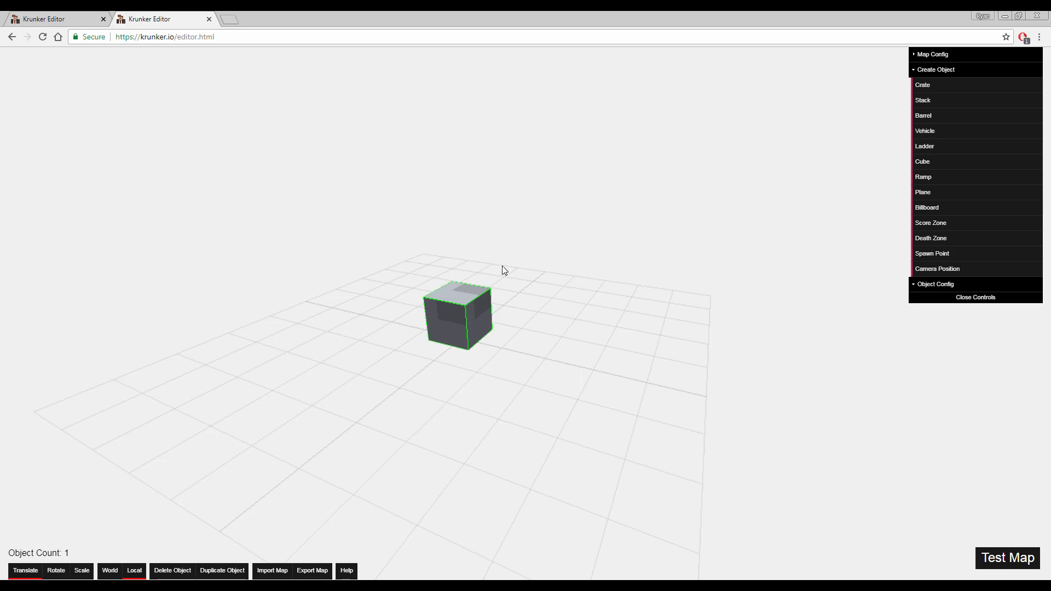
{"action": "left_click", "coordinate": [465, 300]}
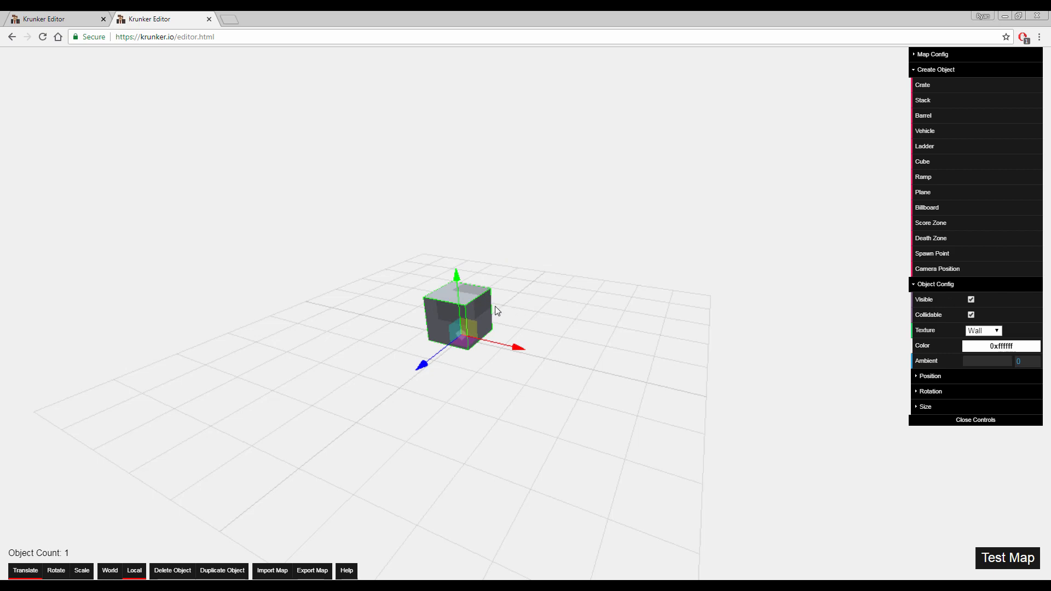
Step: Move the cube freely with its plane and centre handles, then along its red axis
{"action": "scroll", "coordinate": [482, 315], "scroll_direction": "up", "scroll_amount": 7}
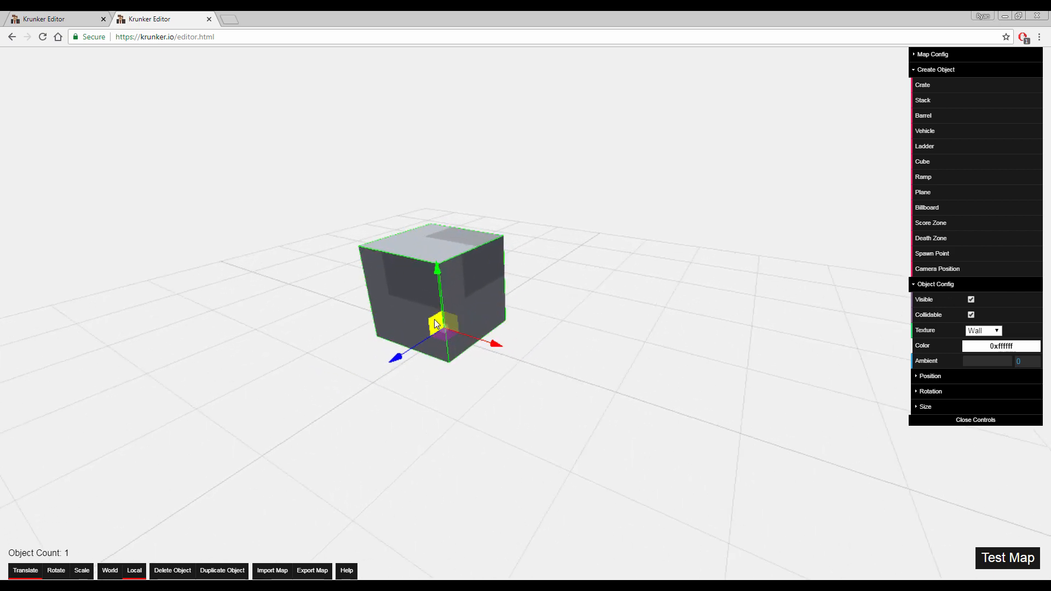
{"action": "left_click_drag", "start_coordinate": [453, 323], "coordinate": [478, 308]}
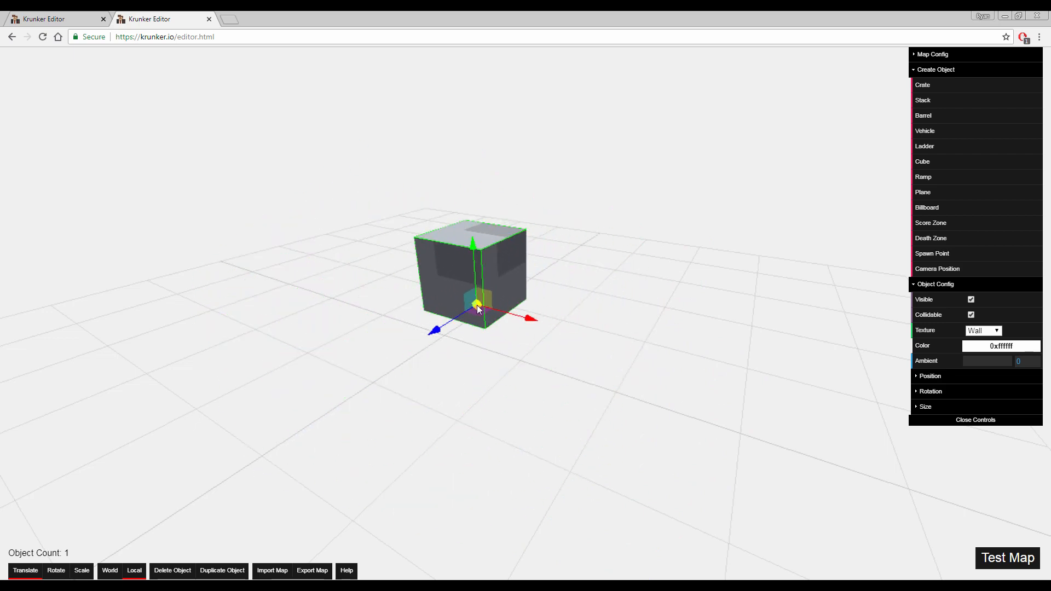
{"action": "mouse_move", "coordinate": [476, 309]}
{"action": "left_mouse_down"}
{"action": "mouse_move", "coordinate": [544, 227]}
{"action": "mouse_move", "coordinate": [317, 380]}
{"action": "mouse_move", "coordinate": [561, 273]}
{"action": "mouse_move", "coordinate": [452, 437]}
{"action": "mouse_move", "coordinate": [544, 232]}
{"action": "mouse_move", "coordinate": [590, 316]}
{"action": "mouse_move", "coordinate": [571, 246]}
{"action": "mouse_move", "coordinate": [319, 316]}
{"action": "mouse_move", "coordinate": [674, 453]}
{"action": "mouse_move", "coordinate": [413, 167]}
{"action": "mouse_move", "coordinate": [533, 526]}
{"action": "mouse_move", "coordinate": [565, 199]}
{"action": "mouse_move", "coordinate": [455, 442]}
{"action": "mouse_move", "coordinate": [691, 310]}
{"action": "mouse_move", "coordinate": [522, 156]}
{"action": "mouse_move", "coordinate": [432, 433]}
{"action": "mouse_move", "coordinate": [642, 221]}
{"action": "mouse_move", "coordinate": [459, 307]}
{"action": "left_mouse_up"}
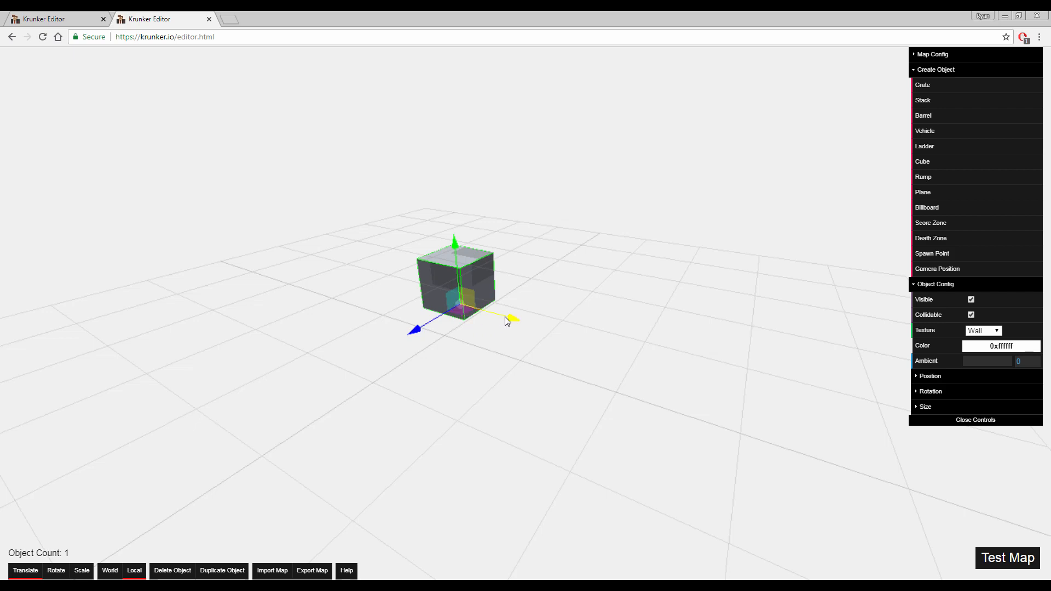
{"action": "left_click_drag", "start_coordinate": [505, 316], "coordinate": [445, 264]}
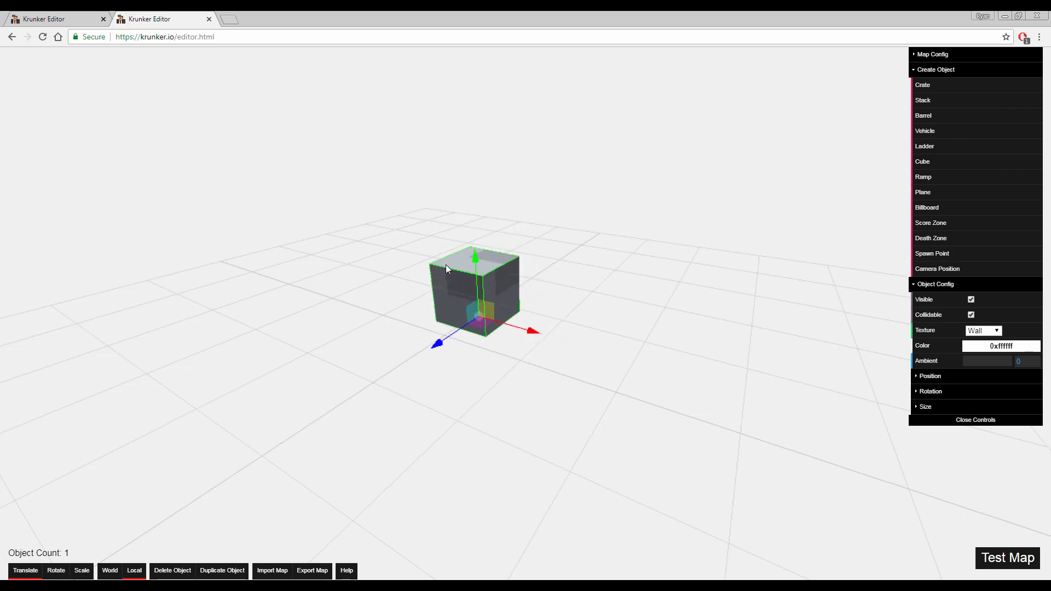
Step: Rotate the cube slightly about its vertical axis, then deselect and reselect it
{"action": "left_click", "coordinate": [57, 572]}
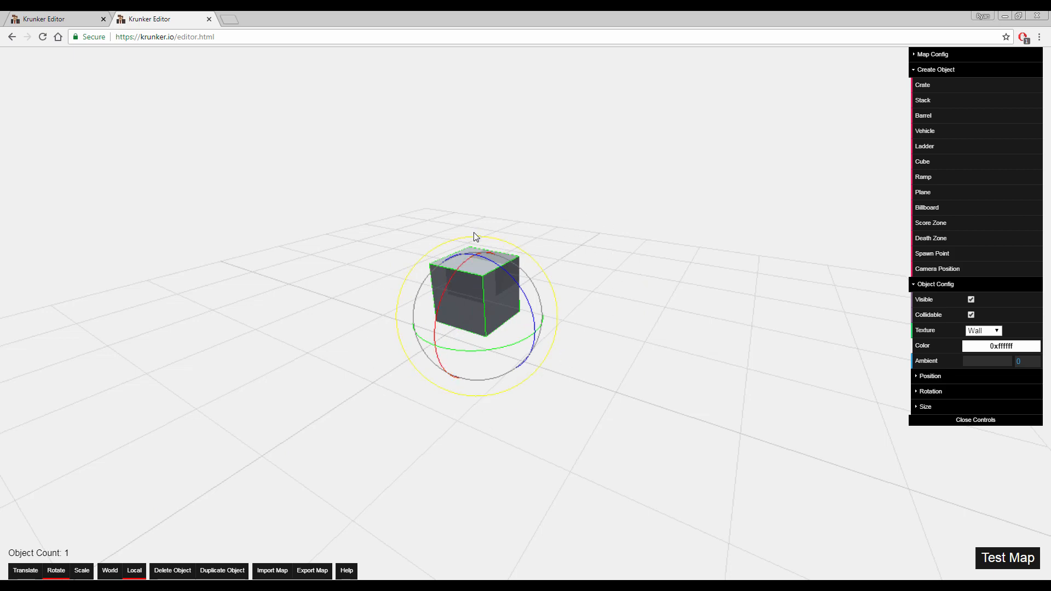
{"action": "mouse_move", "coordinate": [476, 234]}
{"action": "left_mouse_down"}
{"action": "mouse_move", "coordinate": [412, 256]}
{"action": "mouse_move", "coordinate": [492, 237]}
{"action": "mouse_move", "coordinate": [522, 261]}
{"action": "mouse_move", "coordinate": [433, 264]}
{"action": "mouse_move", "coordinate": [551, 277]}
{"action": "mouse_move", "coordinate": [475, 247]}
{"action": "left_mouse_up"}
{"action": "left_click_drag", "start_coordinate": [507, 281], "coordinate": [452, 347]}
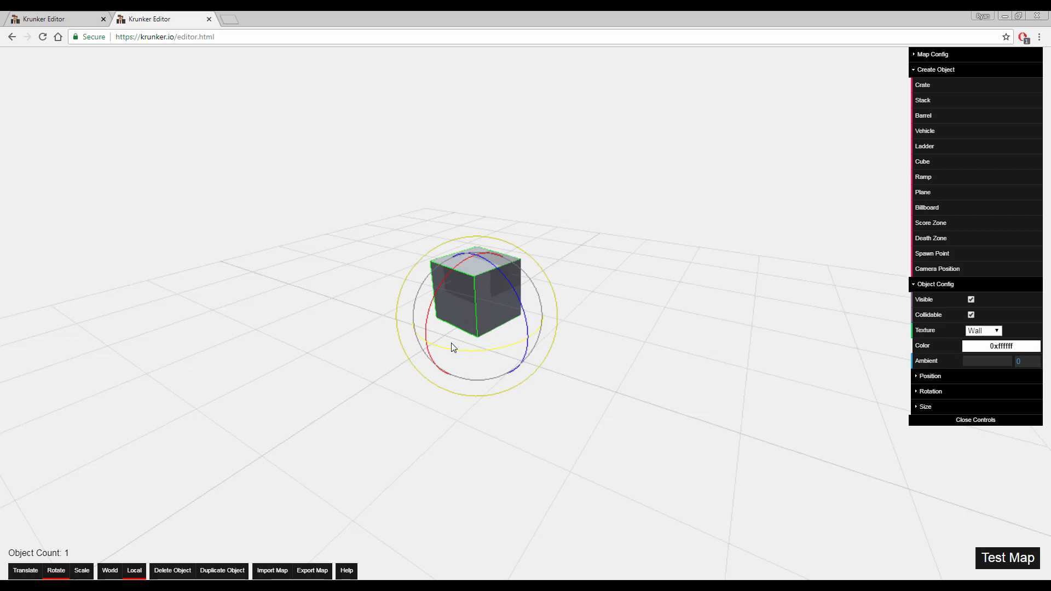
{"action": "left_click", "coordinate": [655, 355]}
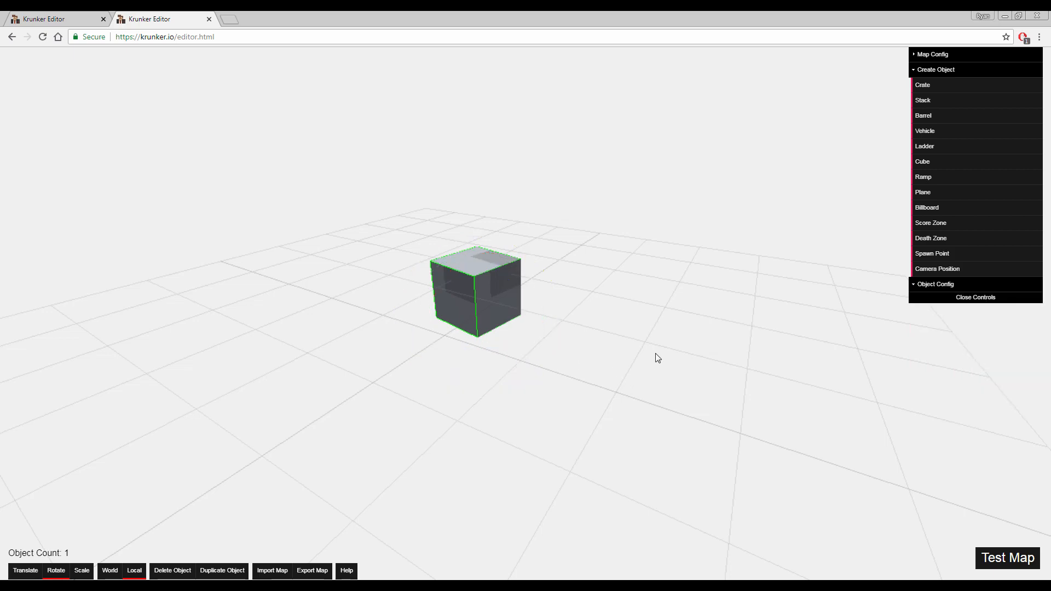
{"action": "left_click", "coordinate": [462, 284]}
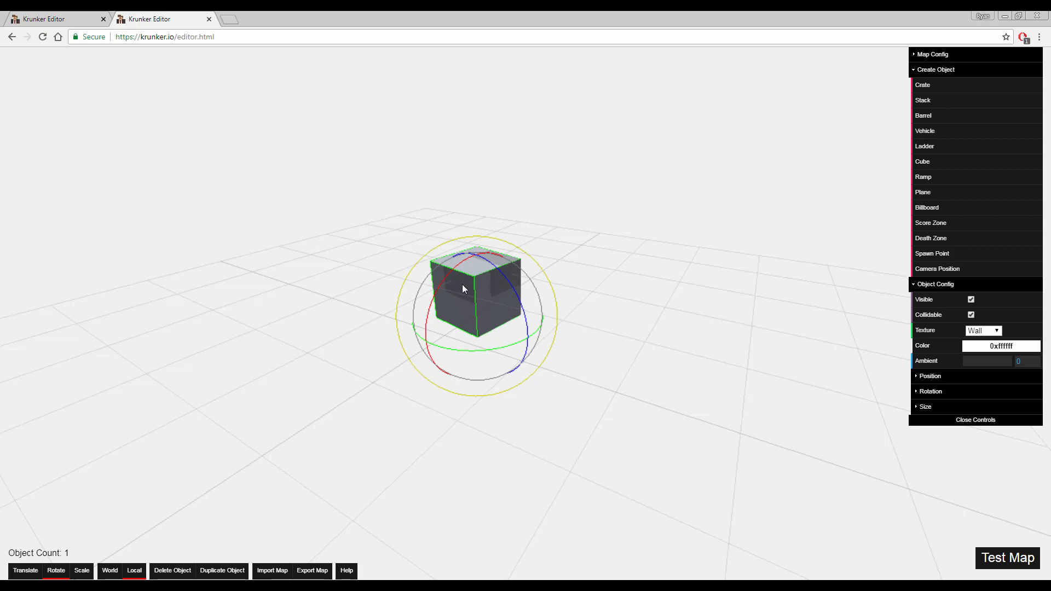
Step: Delete the rotated cube and add a fresh cube to the map, leaving it selected
{"action": "key", "text": "Delete"}
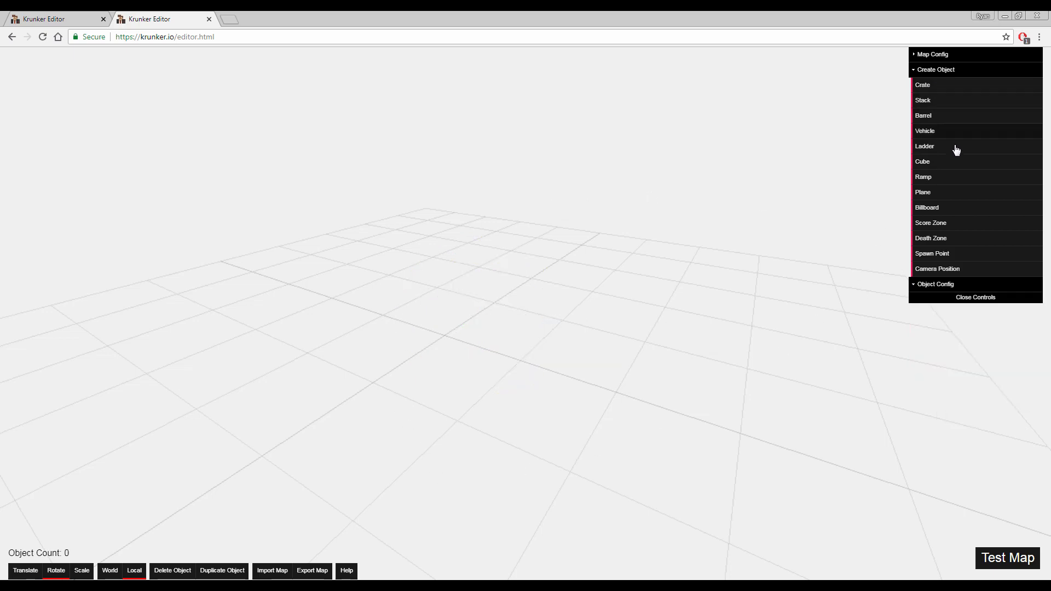
{"action": "left_click", "coordinate": [932, 168]}
{"action": "left_click", "coordinate": [676, 351]}
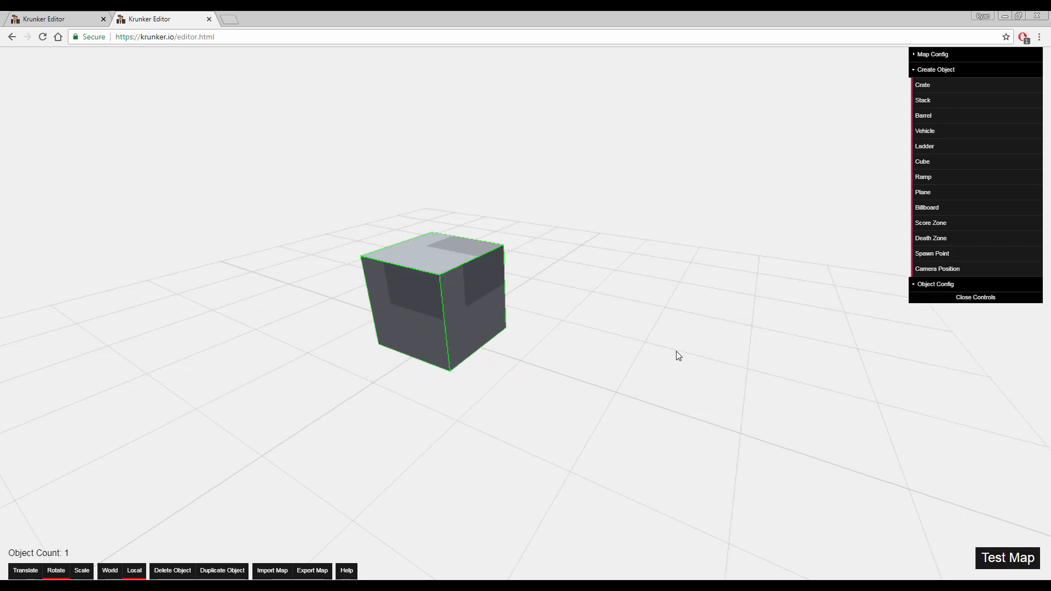
{"action": "left_click", "coordinate": [400, 353]}
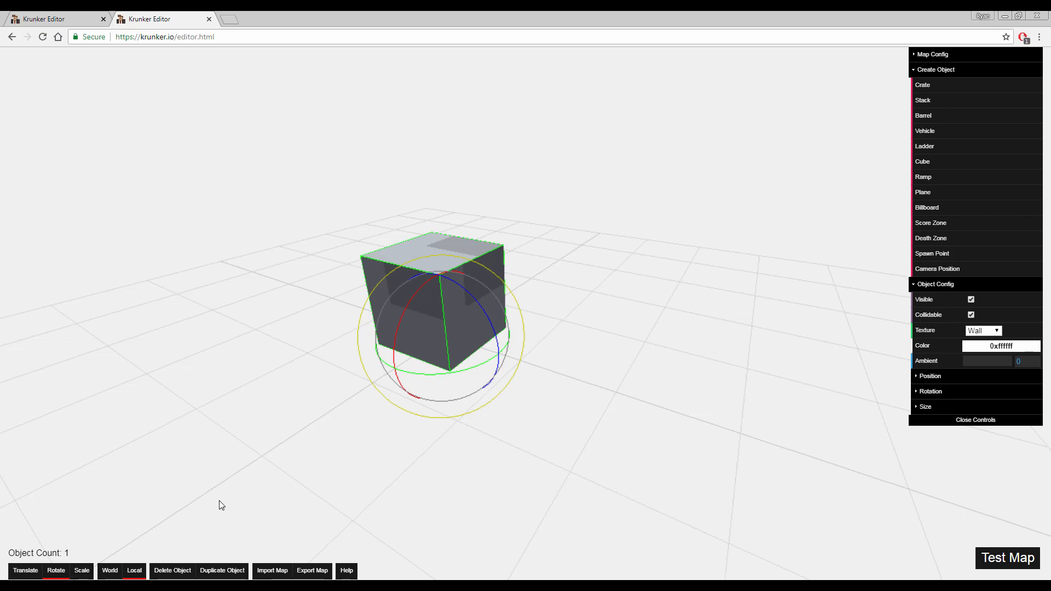
Step: Switch the new cube to Scale mode and look at its scale handles from different sides and distances
{"action": "key", "text": "r"}
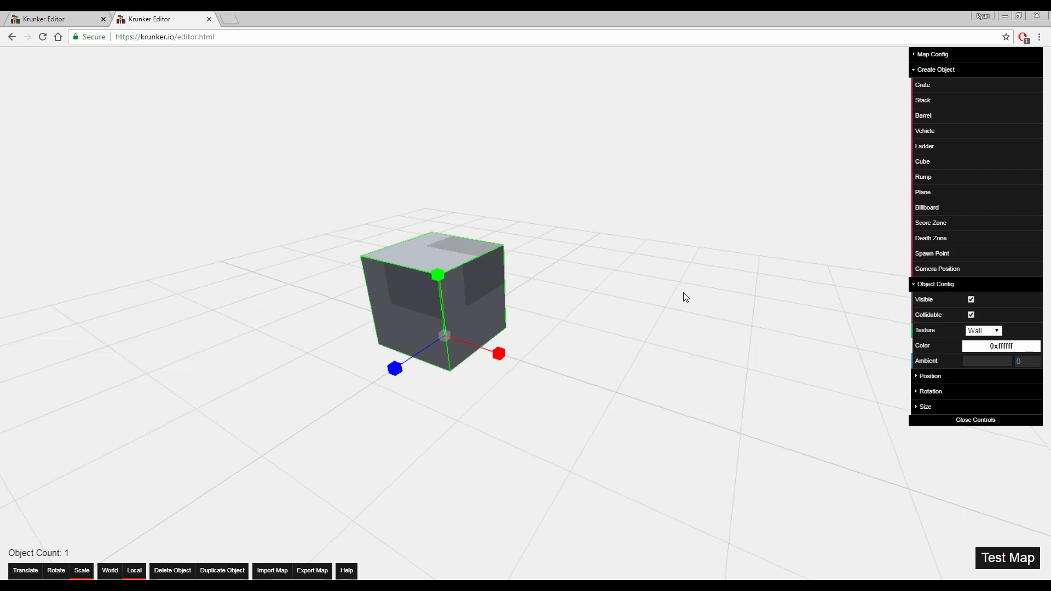
{"action": "key", "text": "s"}
{"action": "right_click_drag", "start_coordinate": [612, 319], "coordinate": [569, 319]}
{"action": "key", "text": "w"}
{"action": "key", "text": "a"}
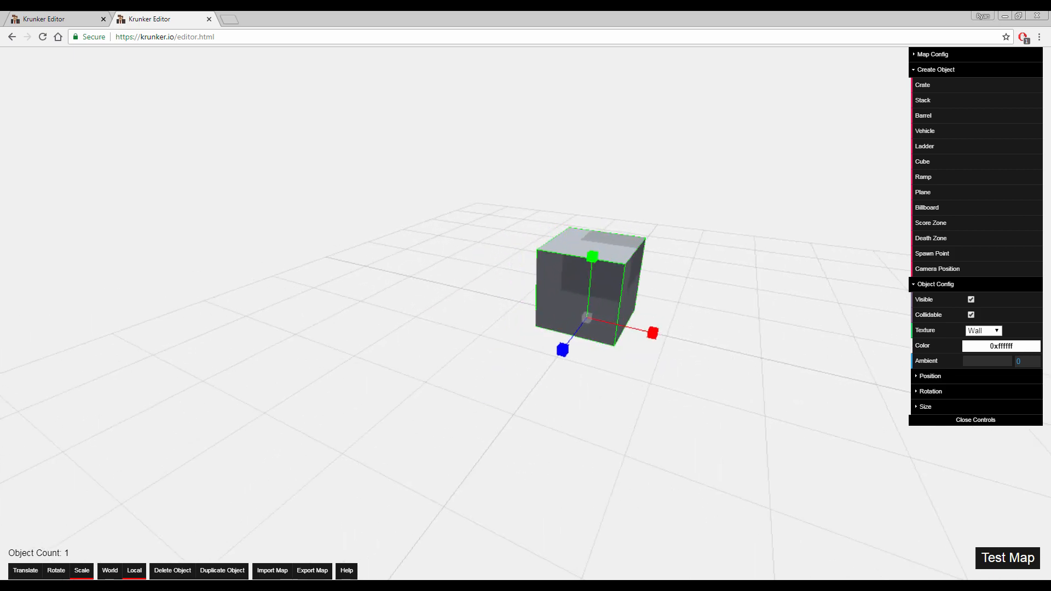
{"action": "key", "text": "d"}
{"action": "key", "text": "w"}
{"action": "right_click_drag", "start_coordinate": [569, 320], "coordinate": [564, 331]}
{"action": "key", "text": "s"}
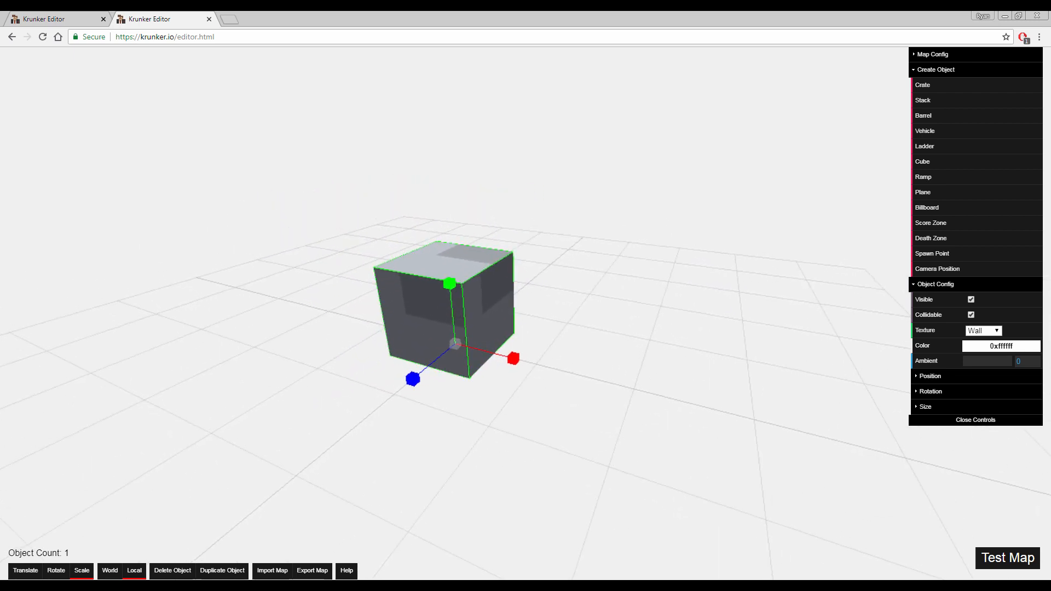
{"action": "left_click", "coordinate": [489, 275]}
{"action": "left_click", "coordinate": [481, 278]}
{"action": "right_click", "coordinate": [631, 362]}
{"action": "key", "text": "s"}
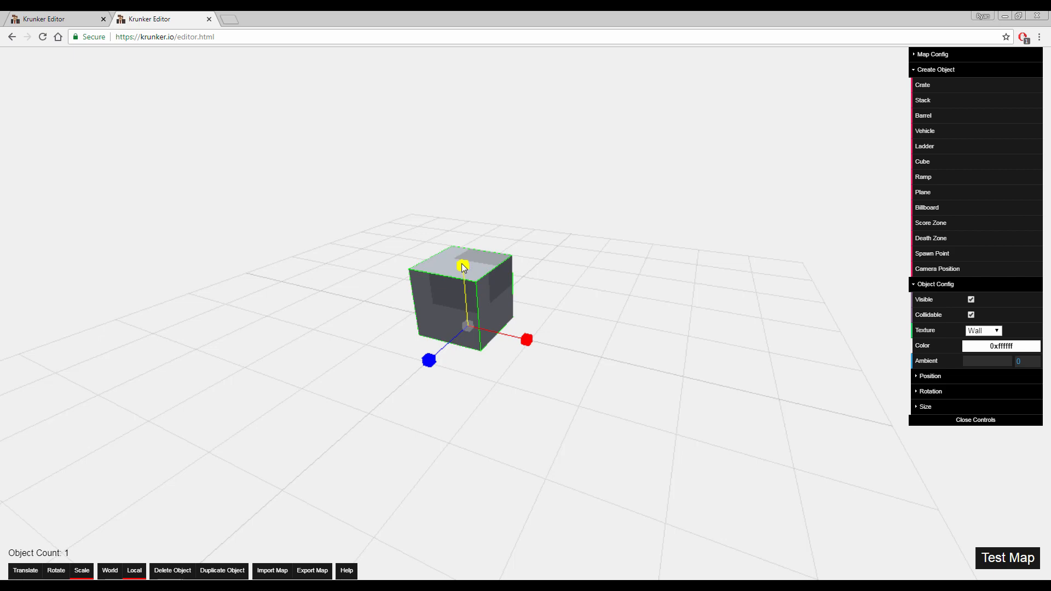
Step: Stretch the cube vertically into a tall pillar and view it from another side
{"action": "left_click_drag", "start_coordinate": [463, 266], "coordinate": [431, 41]}
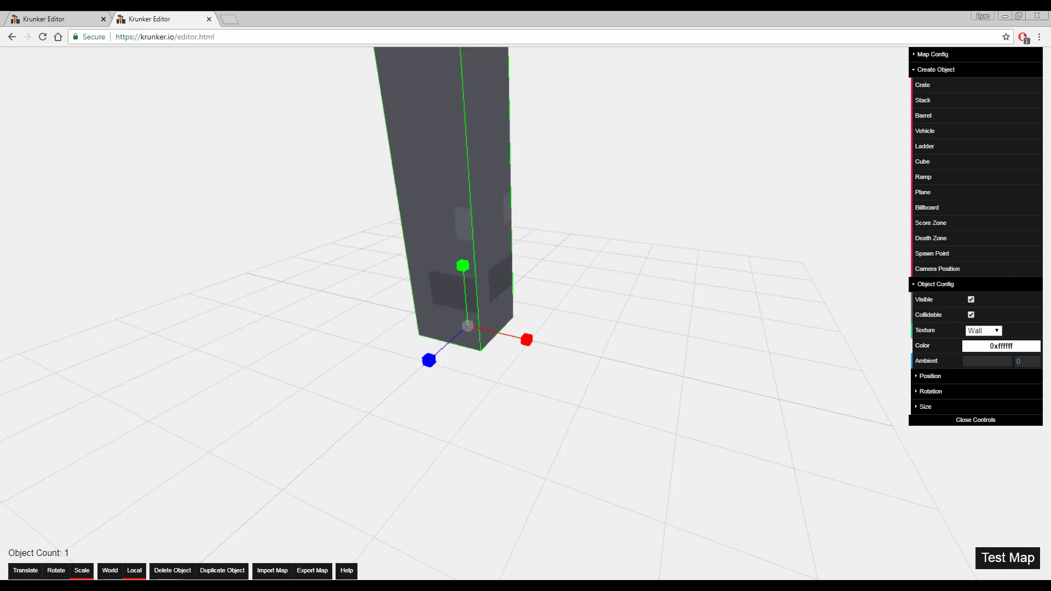
{"action": "key", "text": "s"}
{"action": "key", "text": "d"}
{"action": "right_click_drag", "start_coordinate": [560, 237], "coordinate": [459, 214]}
{"action": "key", "text": "w"}
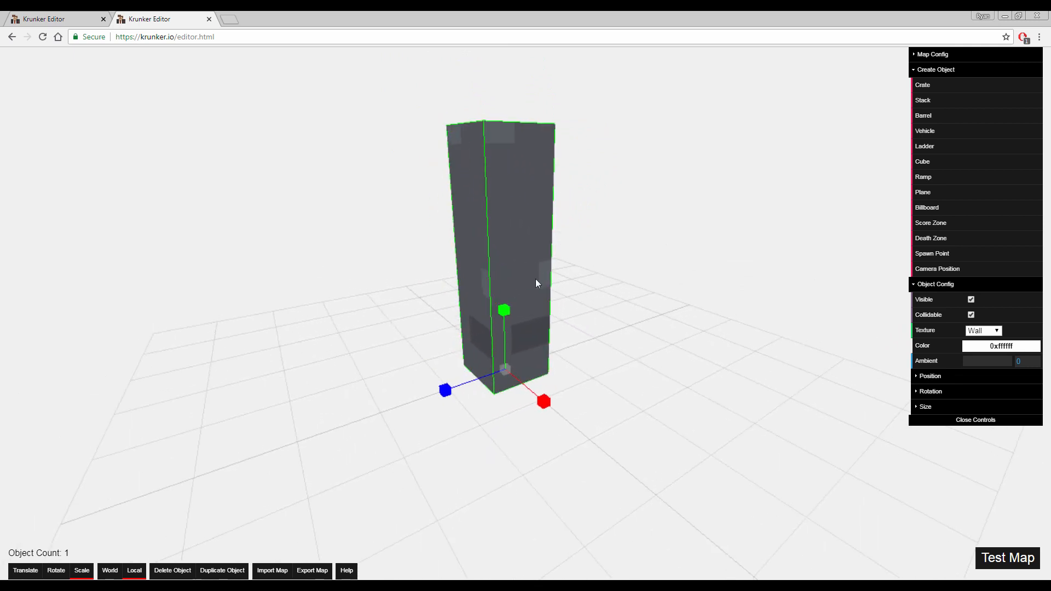
Step: Shorten the pillar vertically and widen it along the red and blue axes into a large block
{"action": "left_click_drag", "start_coordinate": [503, 310], "coordinate": [502, 376]}
{"action": "left_click_drag", "start_coordinate": [544, 404], "coordinate": [668, 511]}
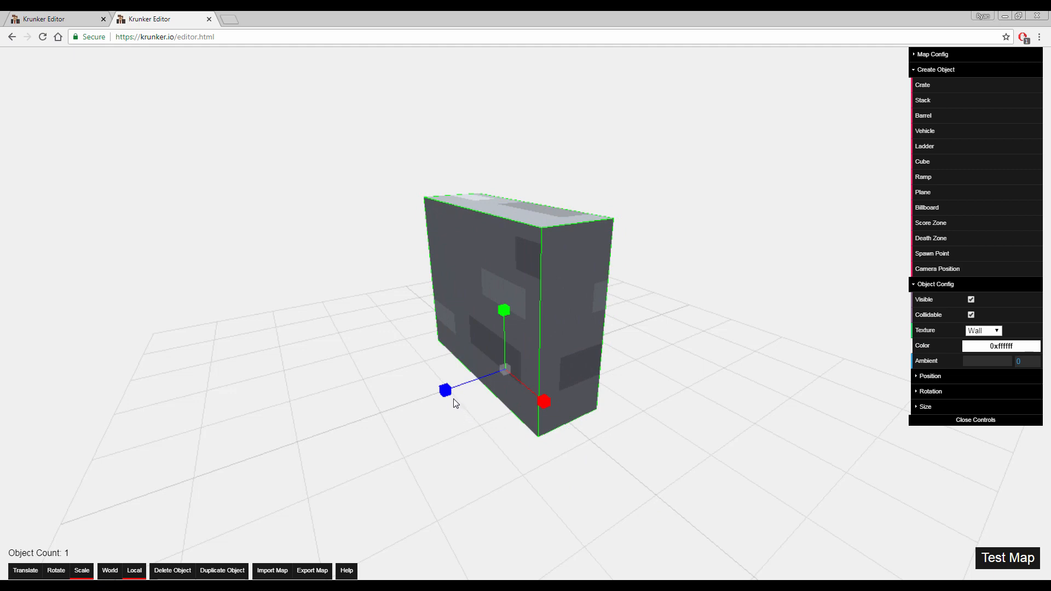
{"action": "left_click_drag", "start_coordinate": [452, 393], "coordinate": [243, 439]}
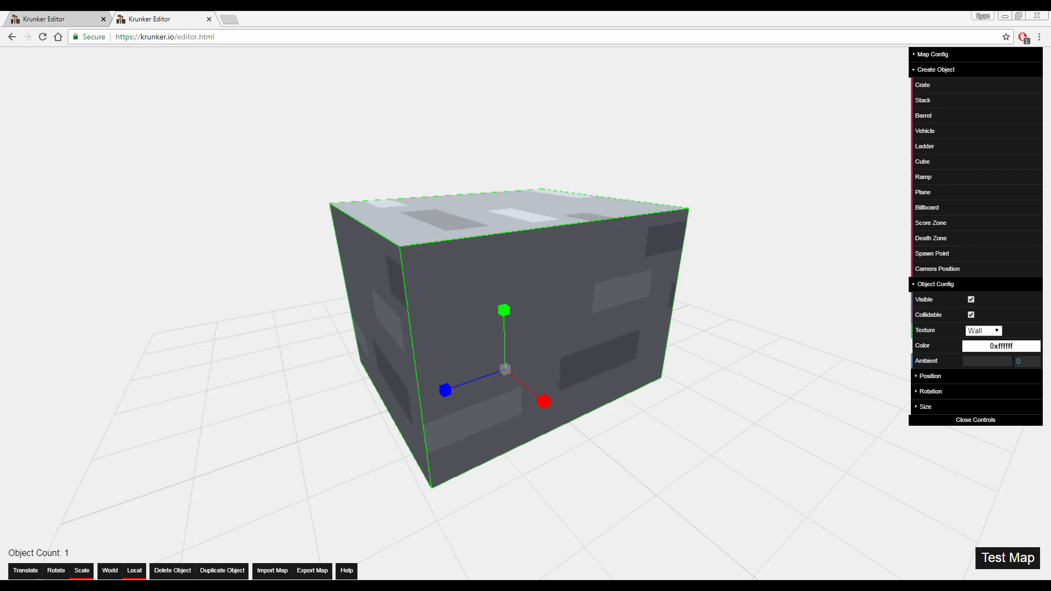
Step: Flatten the large block along its vertical axis into a thin slab
{"action": "right_click_drag", "start_coordinate": [526, 313], "coordinate": [410, 337]}
{"action": "key", "text": "s"}
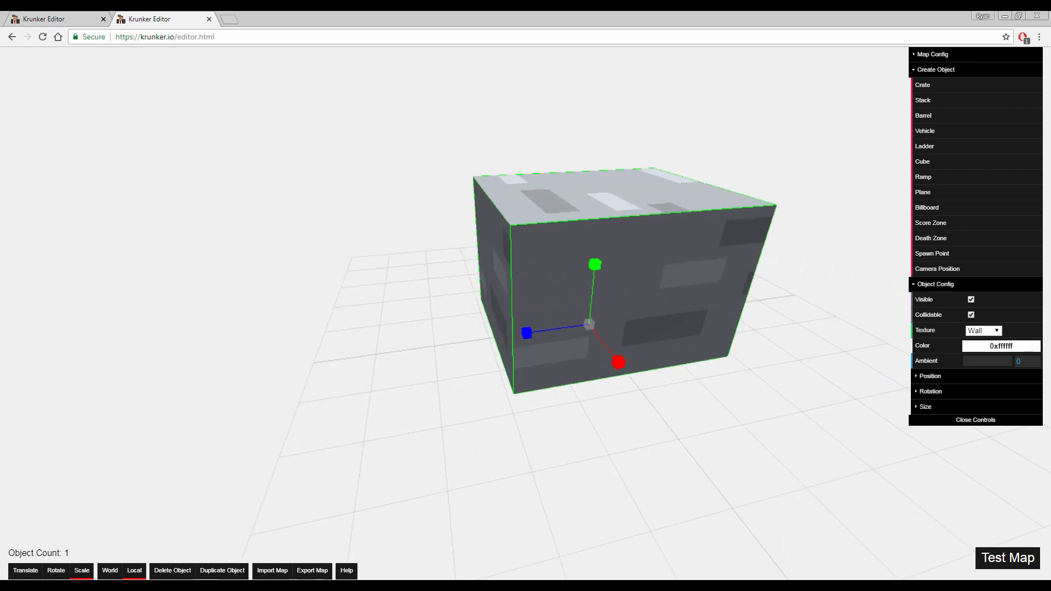
{"action": "mouse_move", "coordinate": [411, 337]}
{"action": "right_mouse_down"}
{"action": "mouse_move", "coordinate": [684, 355]}
{"action": "mouse_move", "coordinate": [487, 377]}
{"action": "mouse_move", "coordinate": [426, 335]}
{"action": "right_mouse_up"}
{"action": "key", "text": "s"}
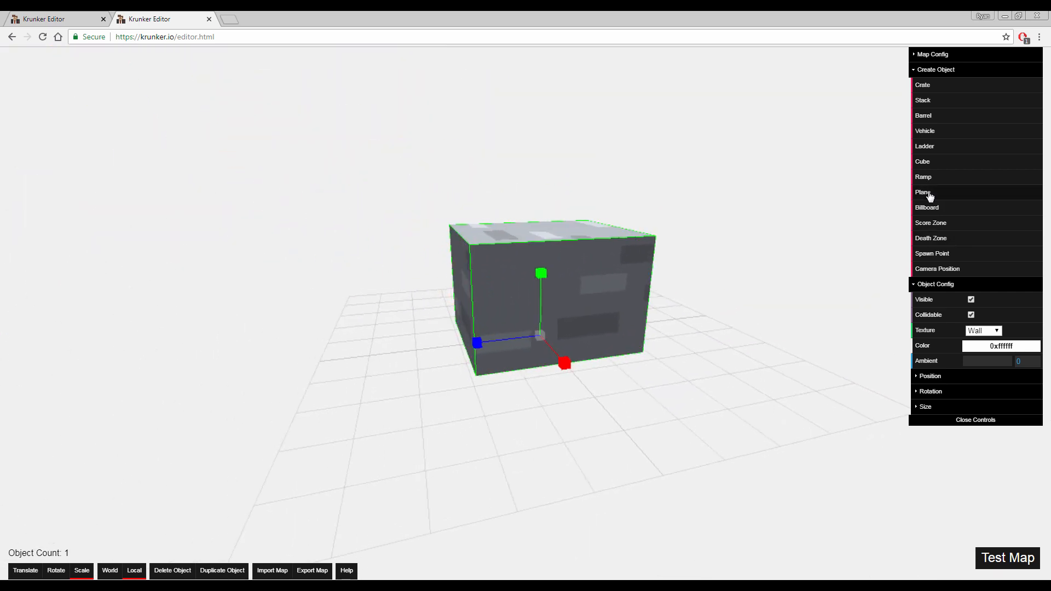
{"action": "right_click_drag", "start_coordinate": [721, 394], "coordinate": [750, 363]}
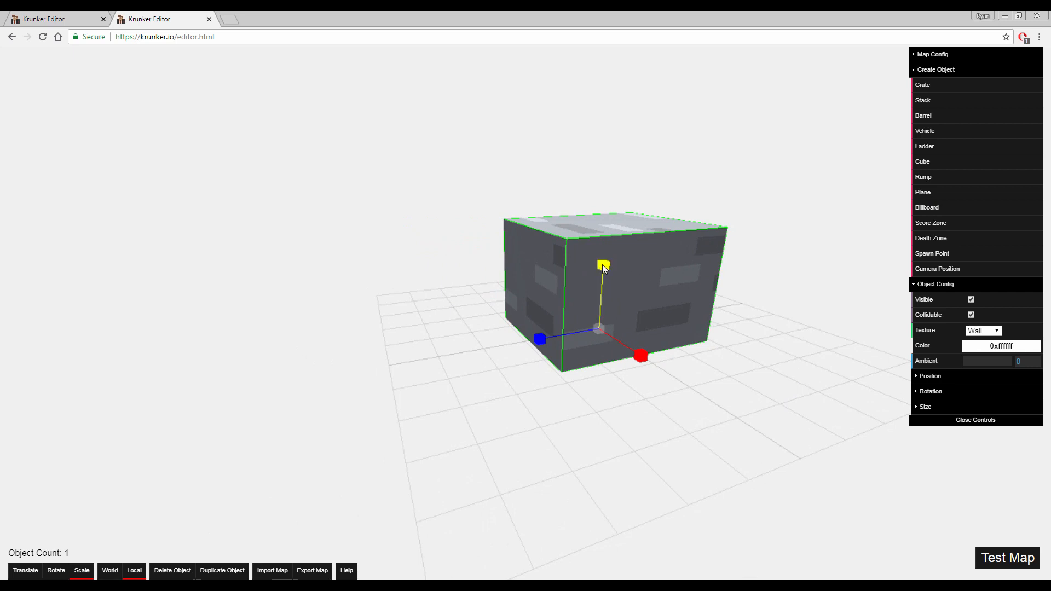
{"action": "left_click_drag", "start_coordinate": [604, 266], "coordinate": [602, 405]}
{"action": "left_click_drag", "start_coordinate": [683, 426], "coordinate": [638, 432]}
Step: Stretch the thin slab along its blue and red axes into a wide floor over the grid
{"action": "scroll", "coordinate": [635, 431], "scroll_direction": "down", "scroll_amount": 6}
{"action": "left_click_drag", "start_coordinate": [446, 323], "coordinate": [269, 350]}
{"action": "left_click_drag", "start_coordinate": [524, 343], "coordinate": [588, 546]}
{"action": "left_click_drag", "start_coordinate": [539, 495], "coordinate": [581, 488]}
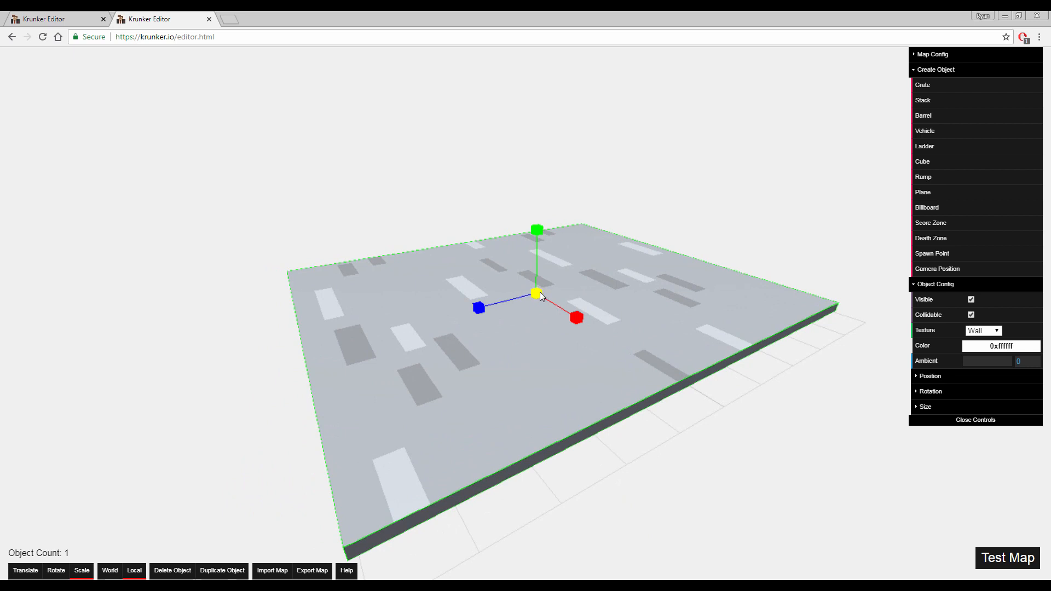
Step: Scale the floor slab uniformly with the centre handle, then enlarge it along the red and blue axes
{"action": "left_click_drag", "start_coordinate": [536, 295], "coordinate": [579, 388]}
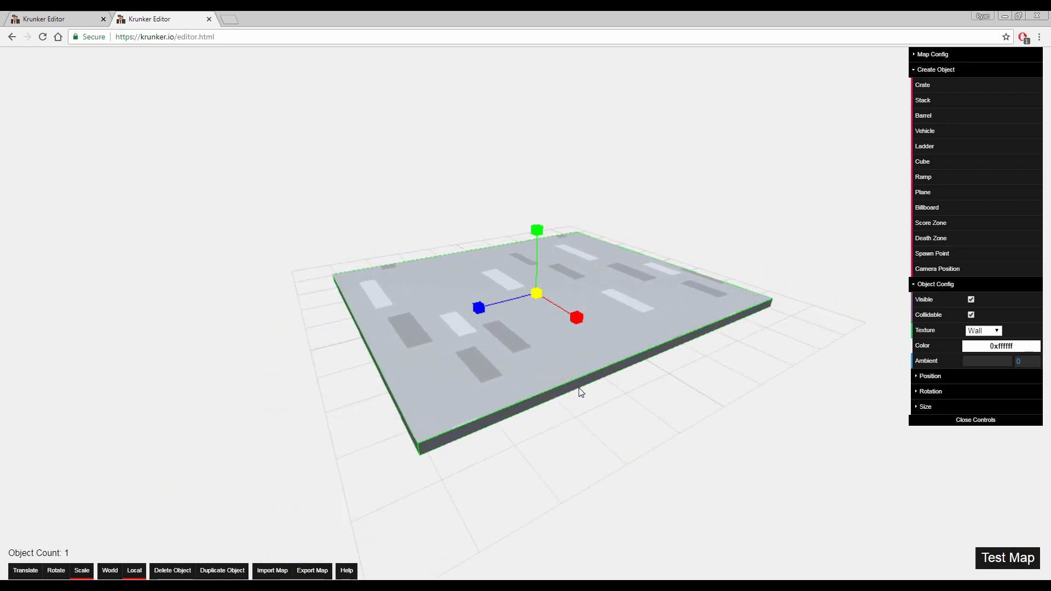
{"action": "left_click_drag", "start_coordinate": [584, 328], "coordinate": [679, 385]}
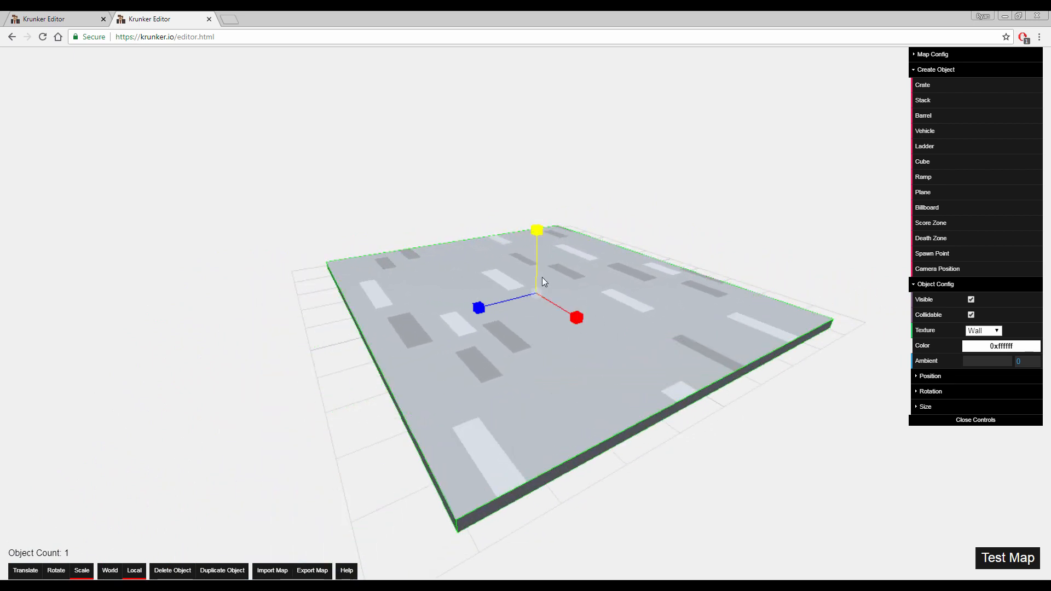
{"action": "left_click_drag", "start_coordinate": [479, 308], "coordinate": [398, 342]}
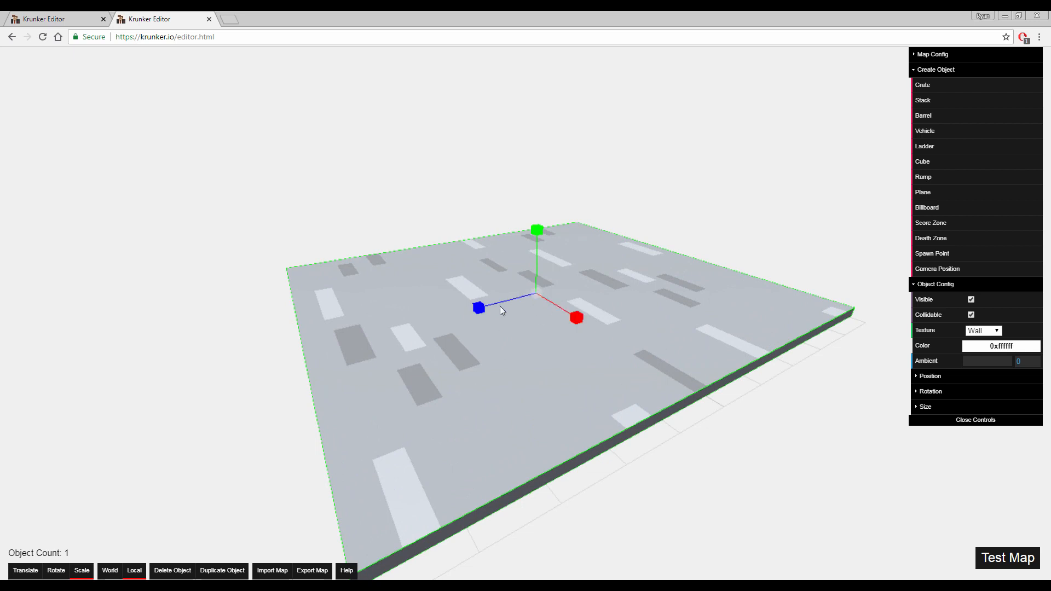
{"action": "mouse_move", "coordinate": [581, 326]}
{"action": "left_mouse_down"}
{"action": "mouse_move", "coordinate": [597, 333]}
{"action": "mouse_move", "coordinate": [598, 321]}
{"action": "left_mouse_up"}
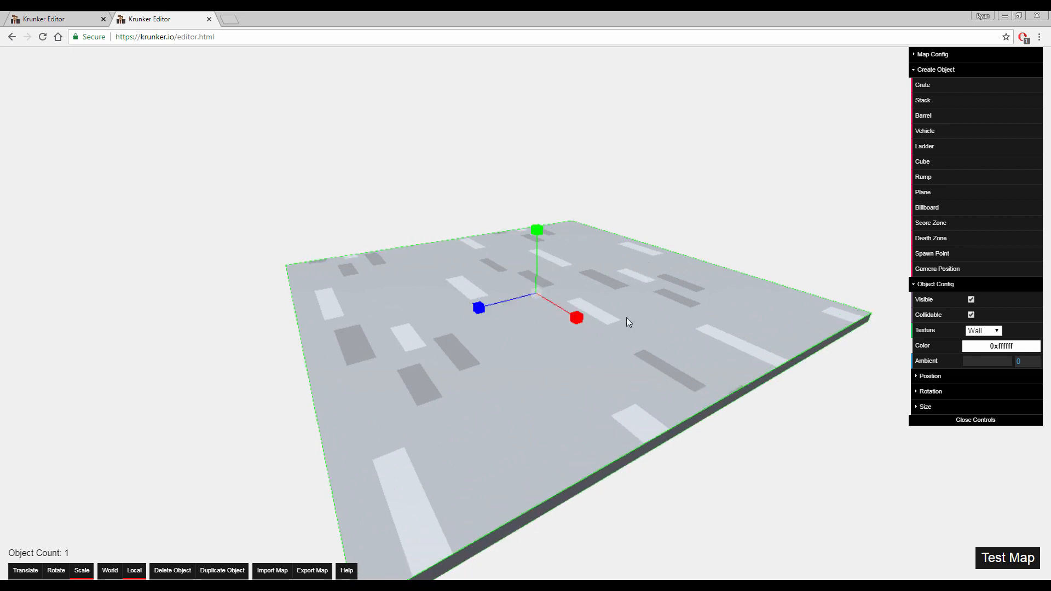
Step: Examine the floor slab from another side and distance, deselecting and reselecting it
{"action": "key", "text": "a"}
{"action": "right_click_drag", "start_coordinate": [626, 317], "coordinate": [687, 310]}
{"action": "key", "text": "s"}
{"action": "key", "text": "w"}
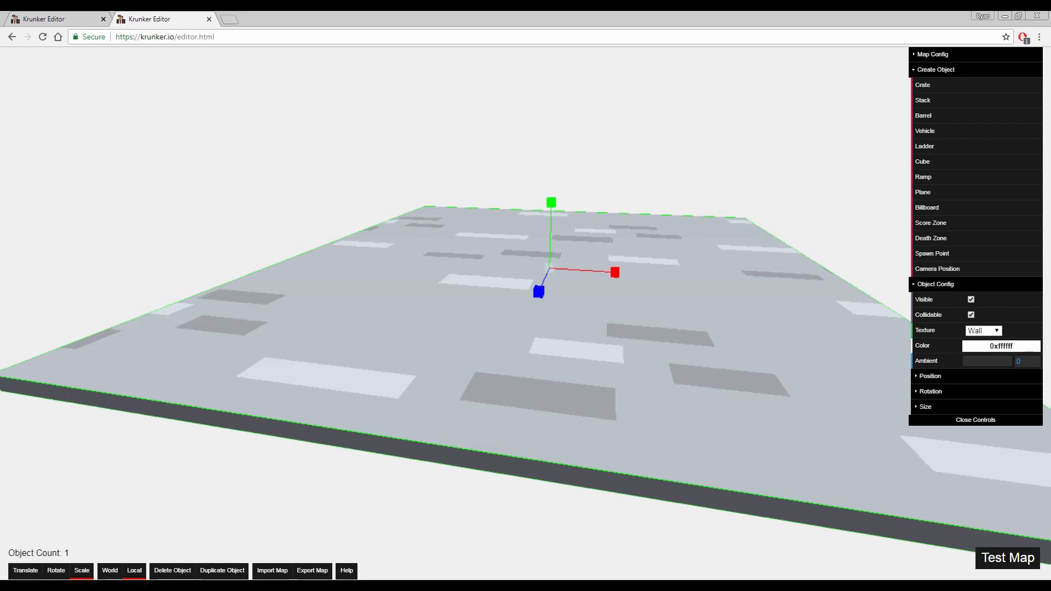
{"action": "left_click", "coordinate": [624, 181]}
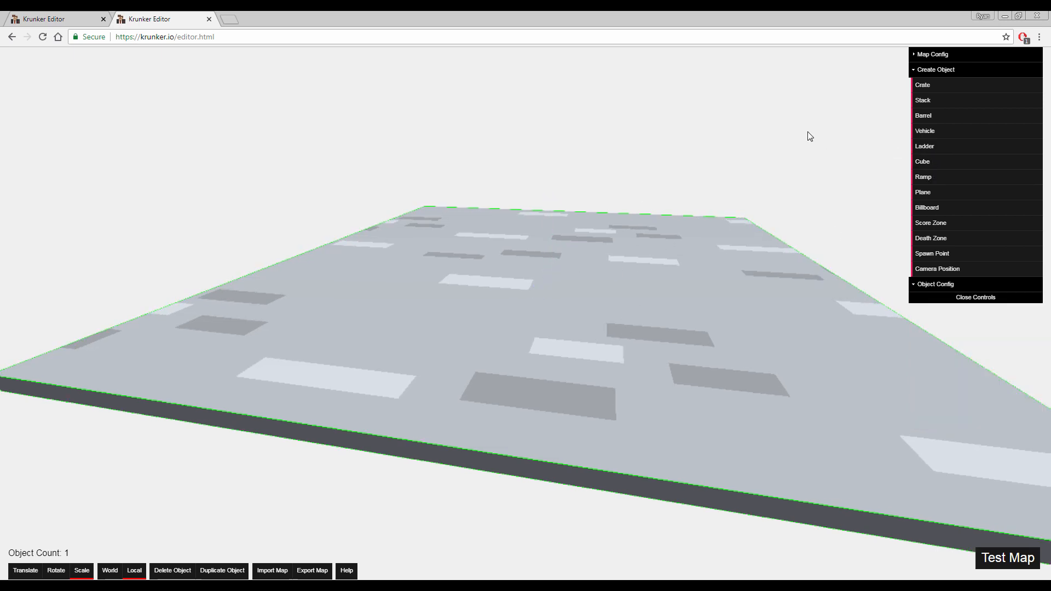
{"action": "left_click", "coordinate": [566, 289]}
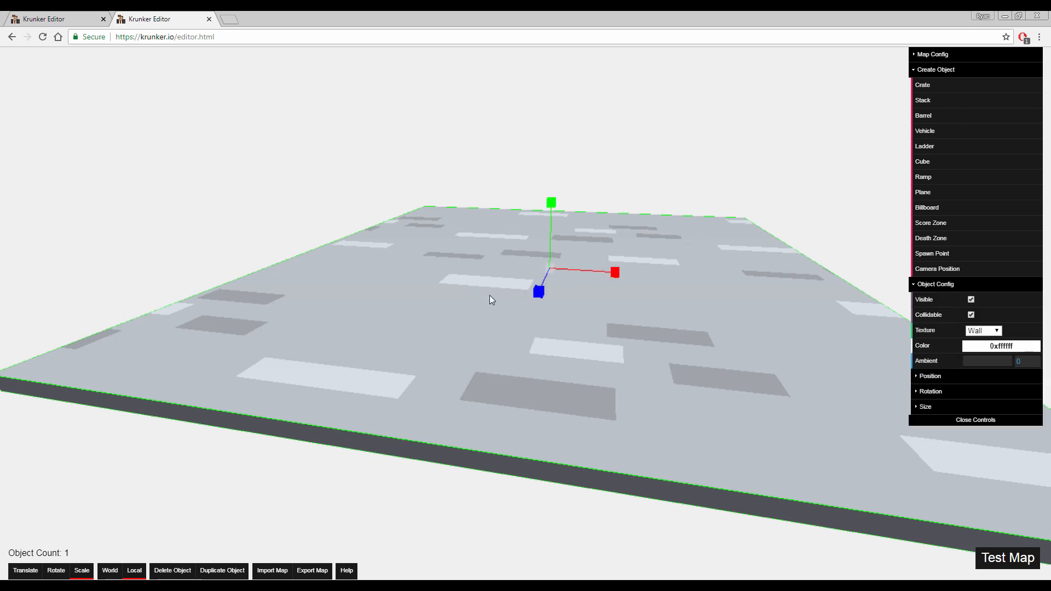
{"action": "scroll", "coordinate": [607, 262], "scroll_direction": "down", "scroll_amount": 4}
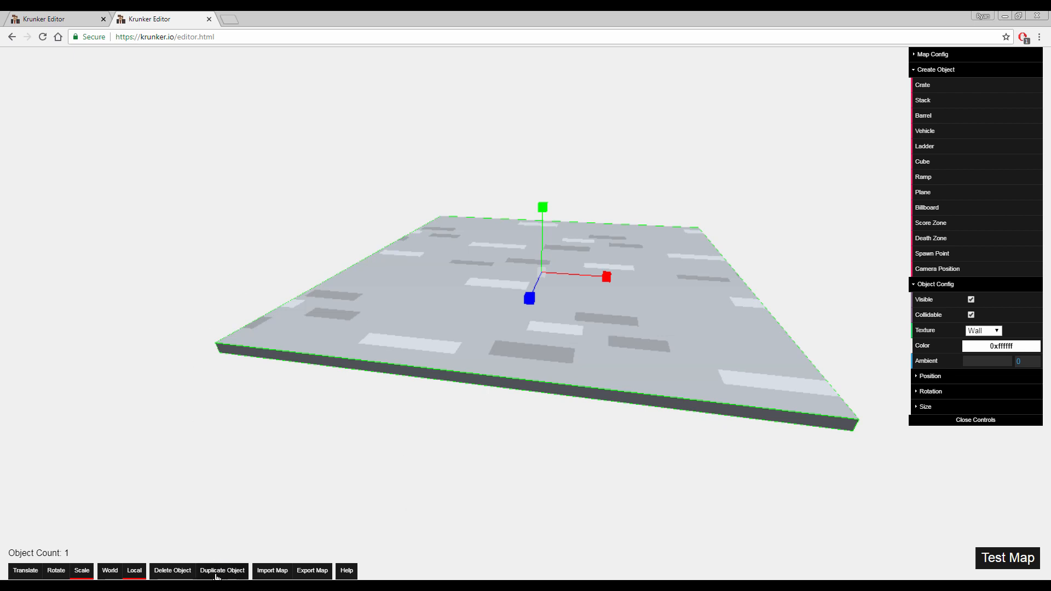
Step: Duplicate the floor slab and raise one of the two slabs above the other
{"action": "left_click", "coordinate": [472, 509]}
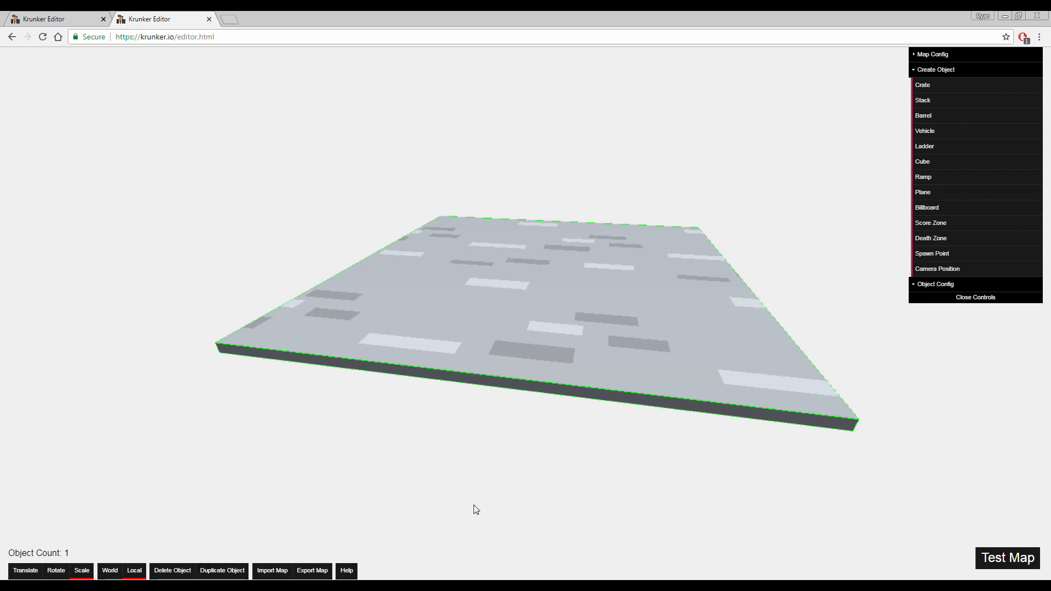
{"action": "left_click", "coordinate": [555, 363]}
{"action": "key", "text": "t"}
{"action": "left_click_drag", "start_coordinate": [541, 211], "coordinate": [532, 162]}
{"action": "left_click", "coordinate": [235, 571]}
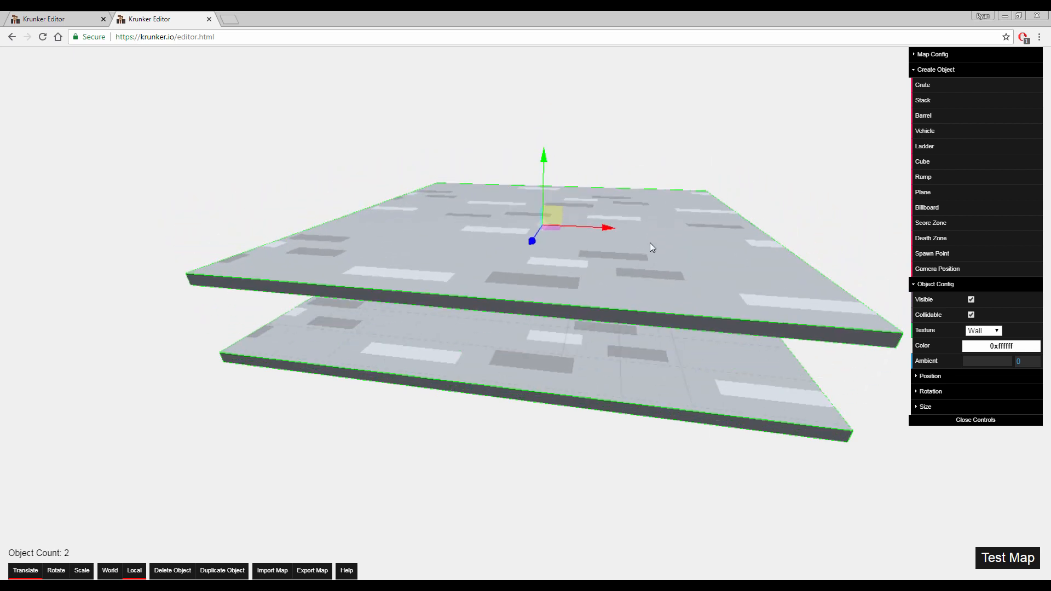
Step: Scale the raised slab down to a narrow beam along its red axis and stretch it vertically into a tall wall
{"action": "key", "text": "e"}
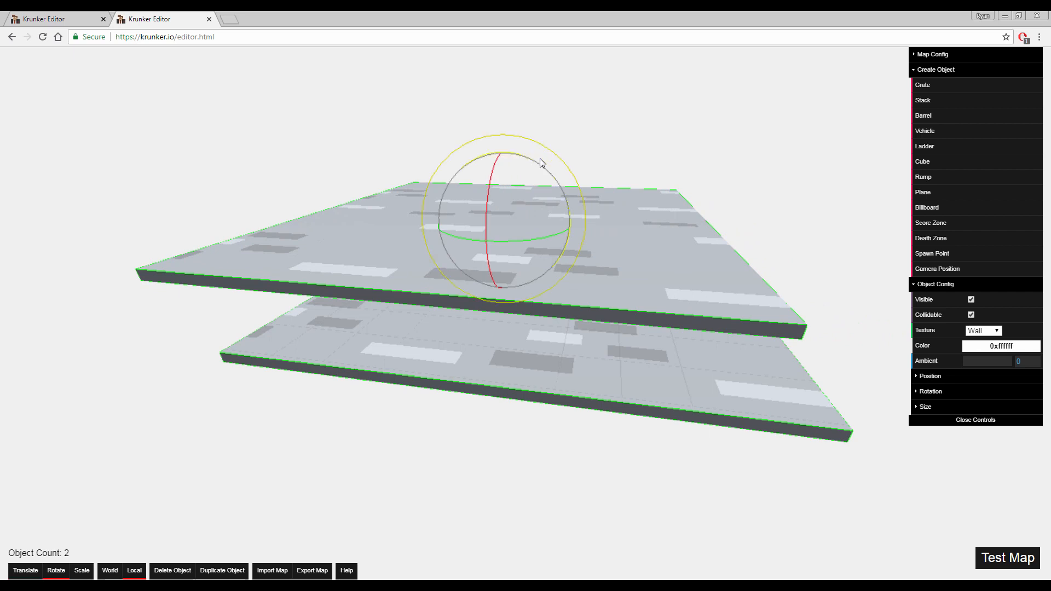
{"action": "key", "text": "r"}
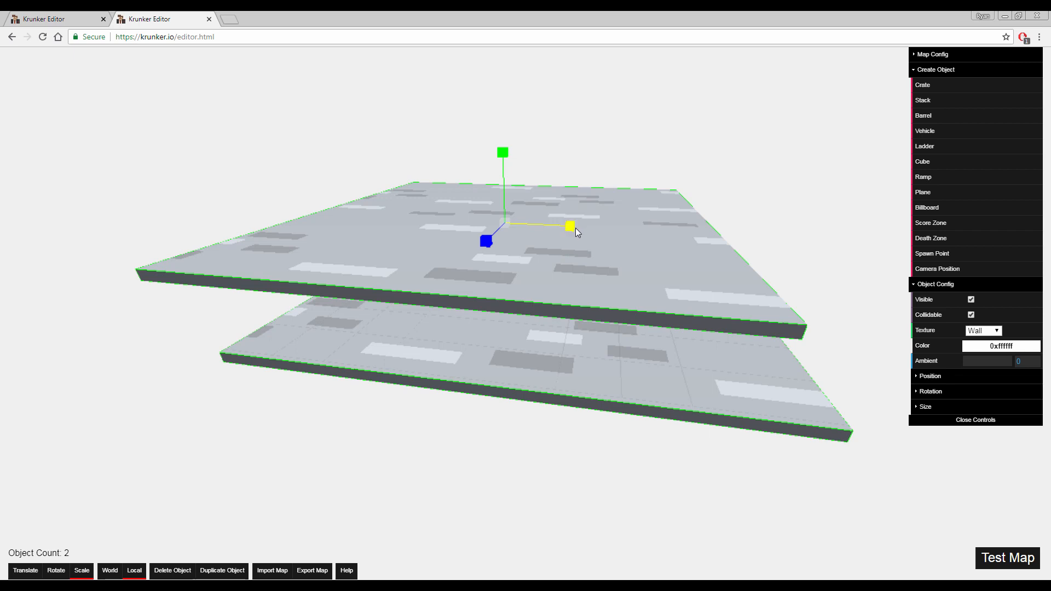
{"action": "left_click_drag", "start_coordinate": [576, 228], "coordinate": [408, 213]}
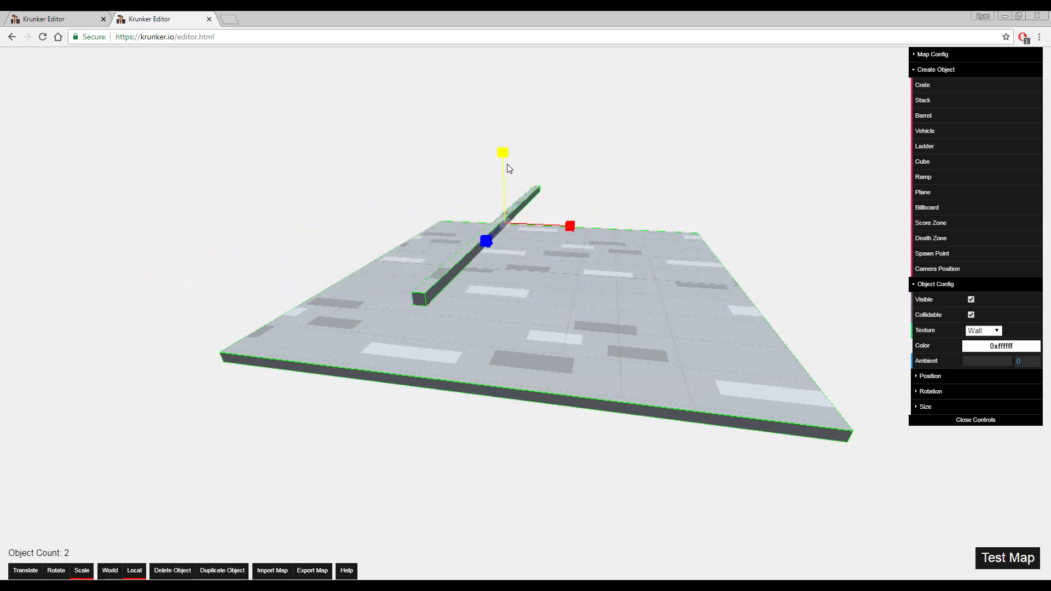
{"action": "left_click_drag", "start_coordinate": [502, 152], "coordinate": [502, 48]}
Step: Lower the wall along its vertical axis until its base rests on the floor slab's surface
{"action": "key", "text": "w"}
{"action": "left_click_drag", "start_coordinate": [591, 167], "coordinate": [535, 178]}
{"action": "right_click_drag", "start_coordinate": [534, 178], "coordinate": [679, 110]}
{"action": "left_click_drag", "start_coordinate": [679, 109], "coordinate": [697, 95]}
{"action": "mouse_move", "coordinate": [522, 167]}
{"action": "right_mouse_down"}
{"action": "mouse_move", "coordinate": [553, 156]}
{"action": "mouse_move", "coordinate": [528, 153]}
{"action": "right_mouse_up"}
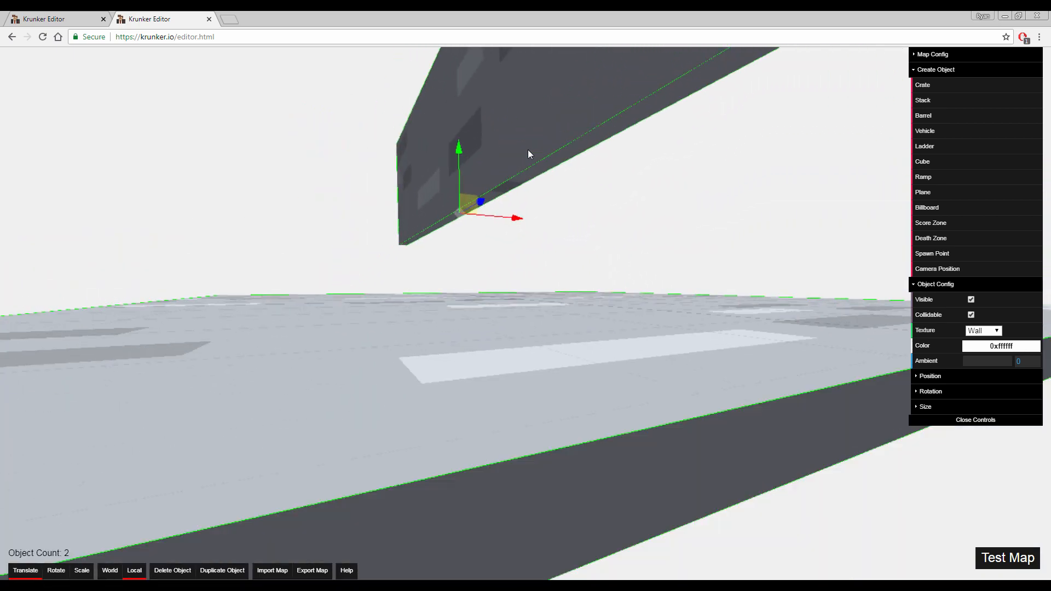
{"action": "left_click_drag", "start_coordinate": [474, 164], "coordinate": [470, 245]}
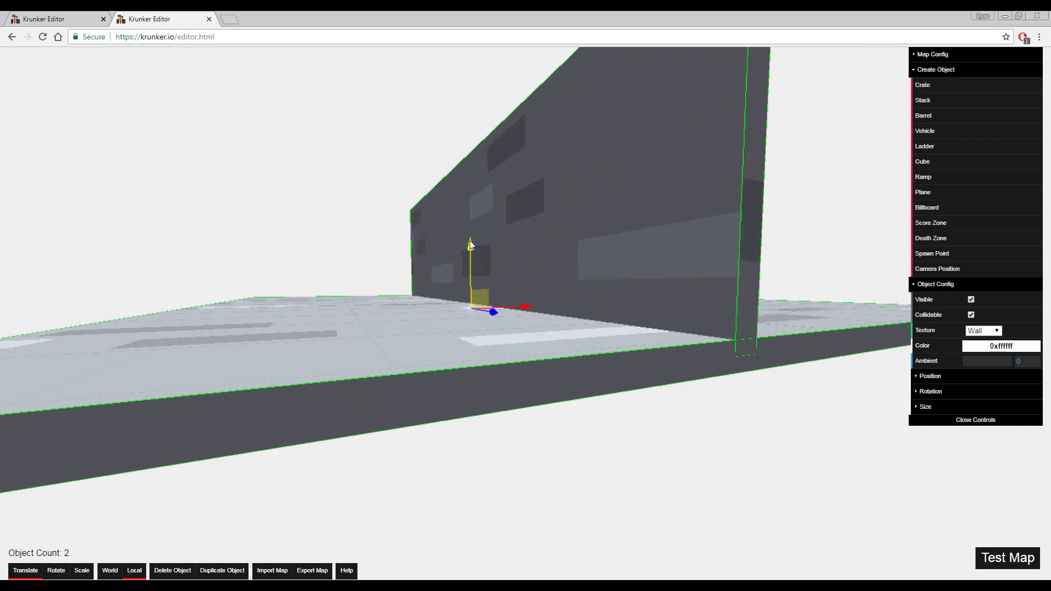
{"action": "right_click_drag", "start_coordinate": [468, 241], "coordinate": [510, 299]}
{"action": "right_click_drag", "start_coordinate": [585, 305], "coordinate": [352, 346]}
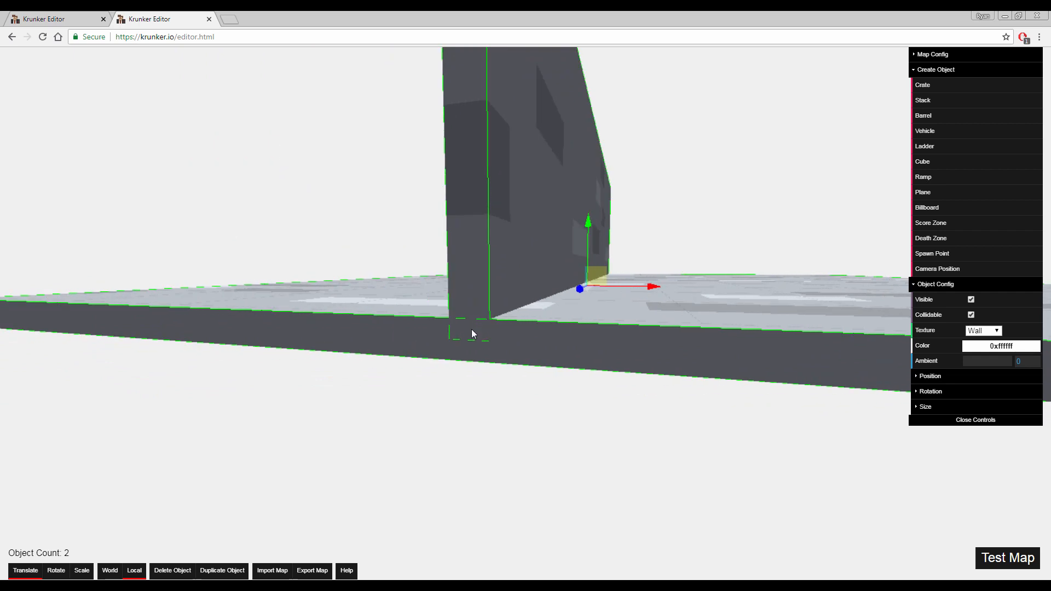
{"action": "left_click_drag", "start_coordinate": [594, 237], "coordinate": [592, 230]}
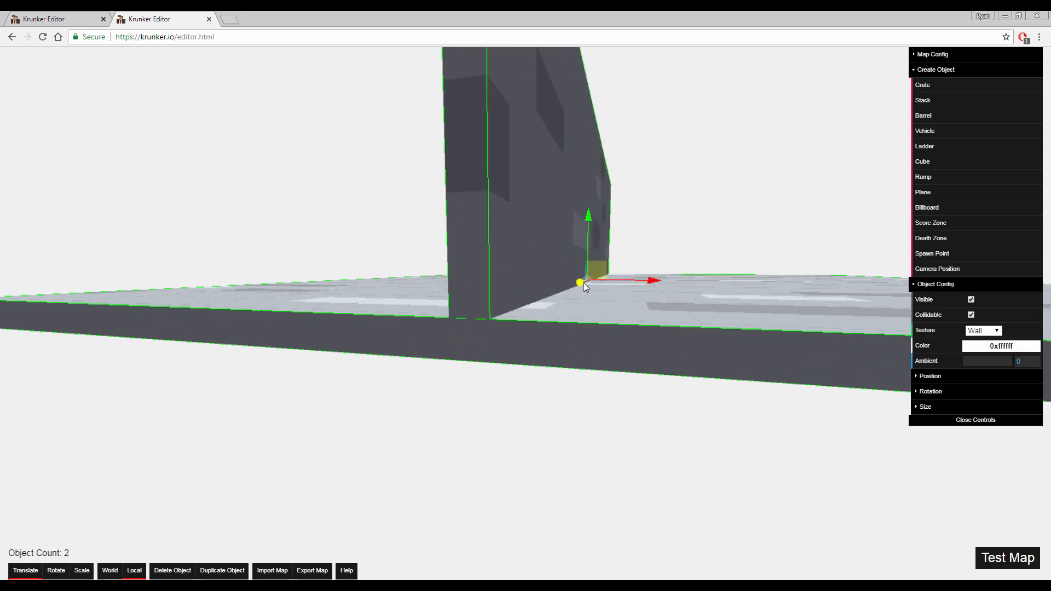
Step: Move the wall along its red axis to the side edge of the floor slab
{"action": "scroll", "coordinate": [584, 283], "scroll_direction": "down", "scroll_amount": 6}
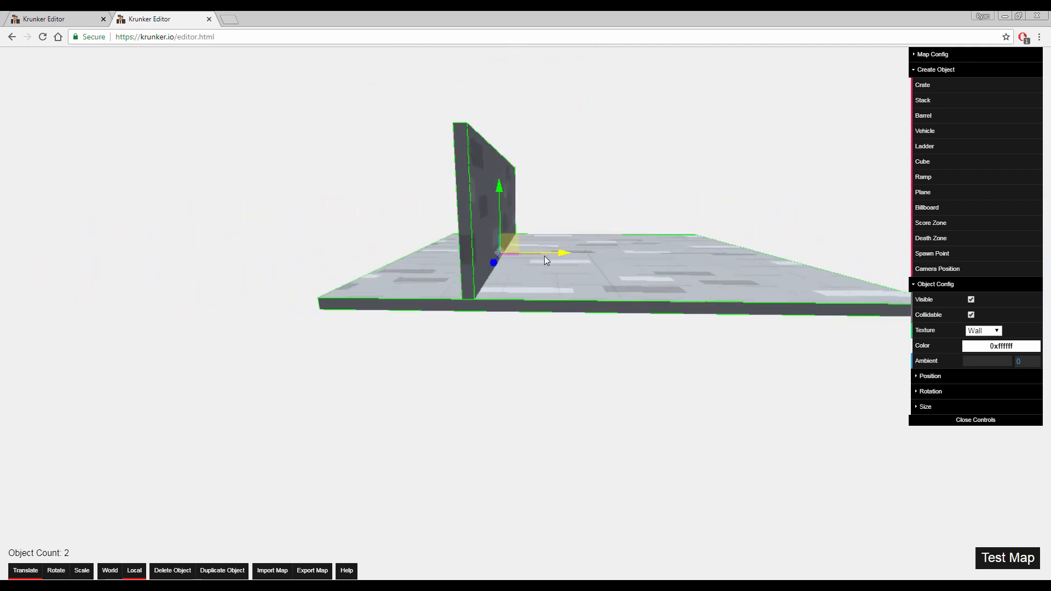
{"action": "left_click_drag", "start_coordinate": [544, 255], "coordinate": [481, 254]}
{"action": "right_click_drag", "start_coordinate": [481, 254], "coordinate": [530, 219]}
{"action": "key", "text": "d"}
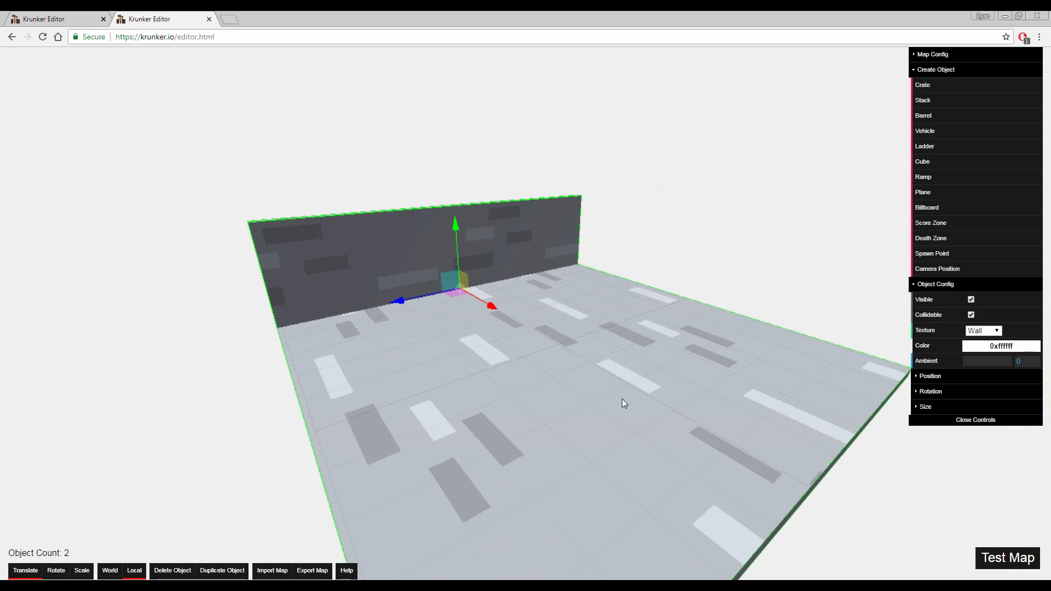
Step: Duplicate the wall, move the copy inward over the floor along its red axis, and switch to scaling
{"action": "left_click", "coordinate": [216, 571]}
{"action": "left_click_drag", "start_coordinate": [495, 304], "coordinate": [613, 423]}
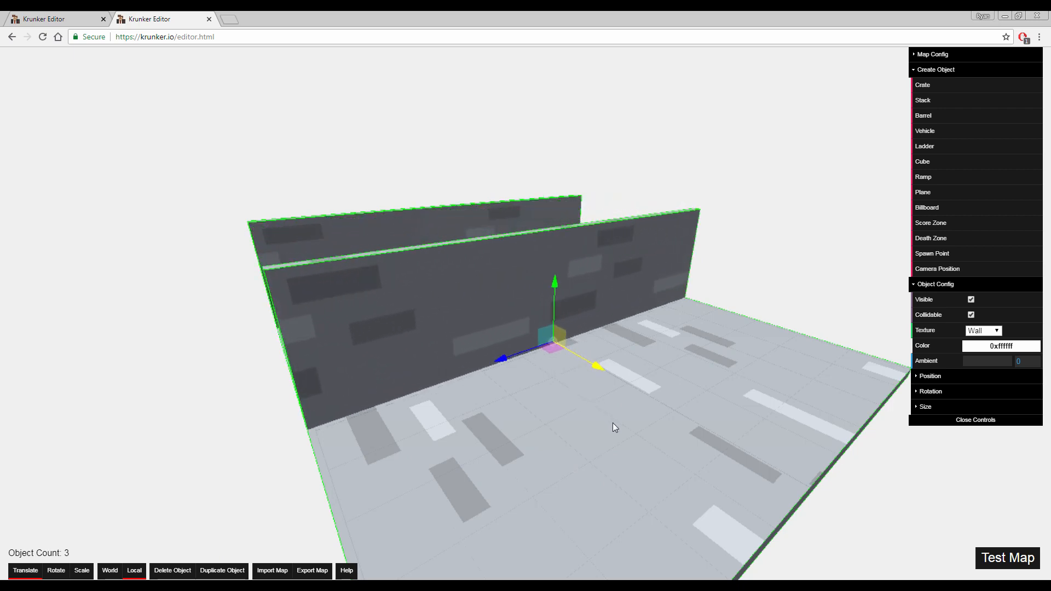
{"action": "key", "text": "e"}
{"action": "key", "text": "r"}
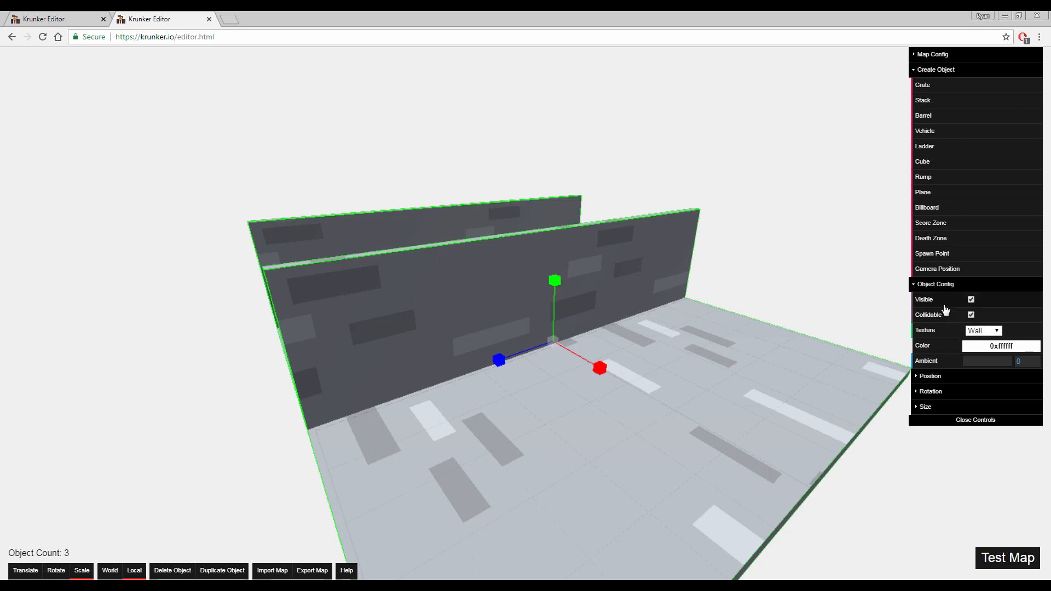
Step: Examine the copied wall's X, Y and Z size values against its thickness, height and length
{"action": "left_click", "coordinate": [921, 408]}
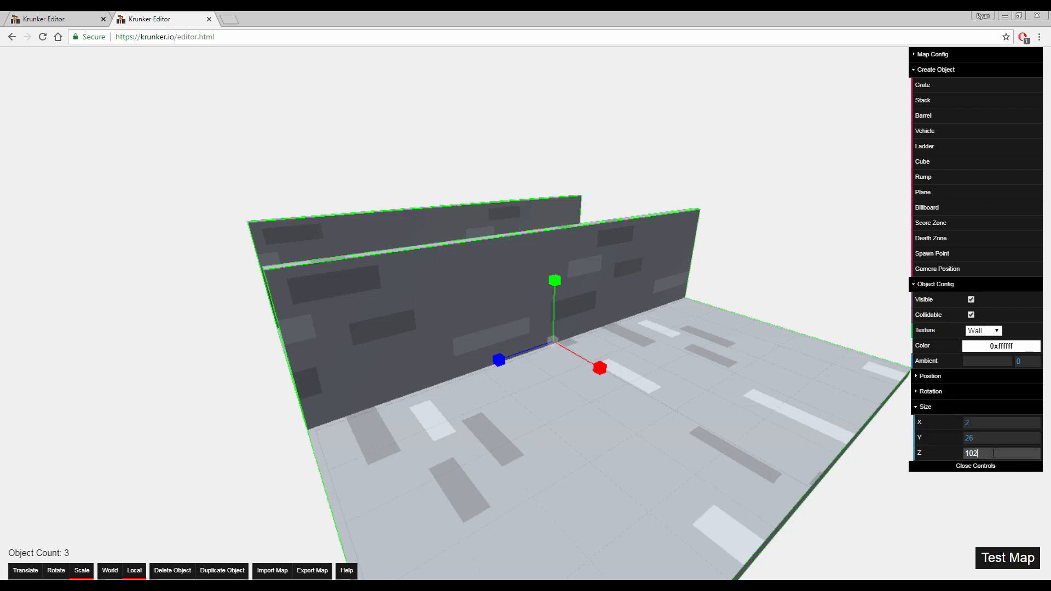
{"action": "left_click", "coordinate": [989, 438]}
{"action": "left_click", "coordinate": [983, 424]}
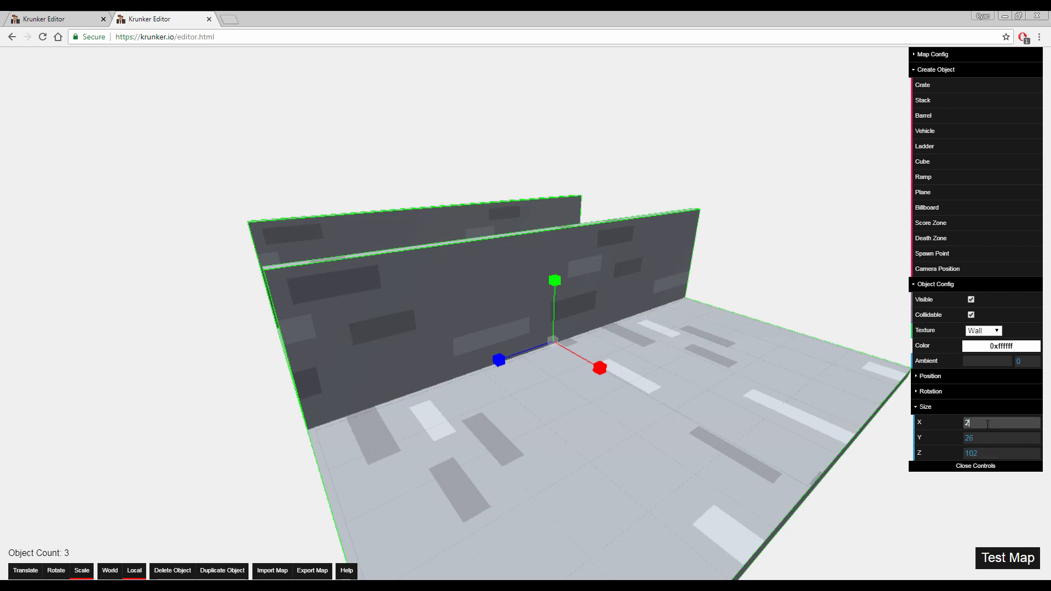
{"action": "right_click_drag", "start_coordinate": [493, 334], "coordinate": [537, 335]}
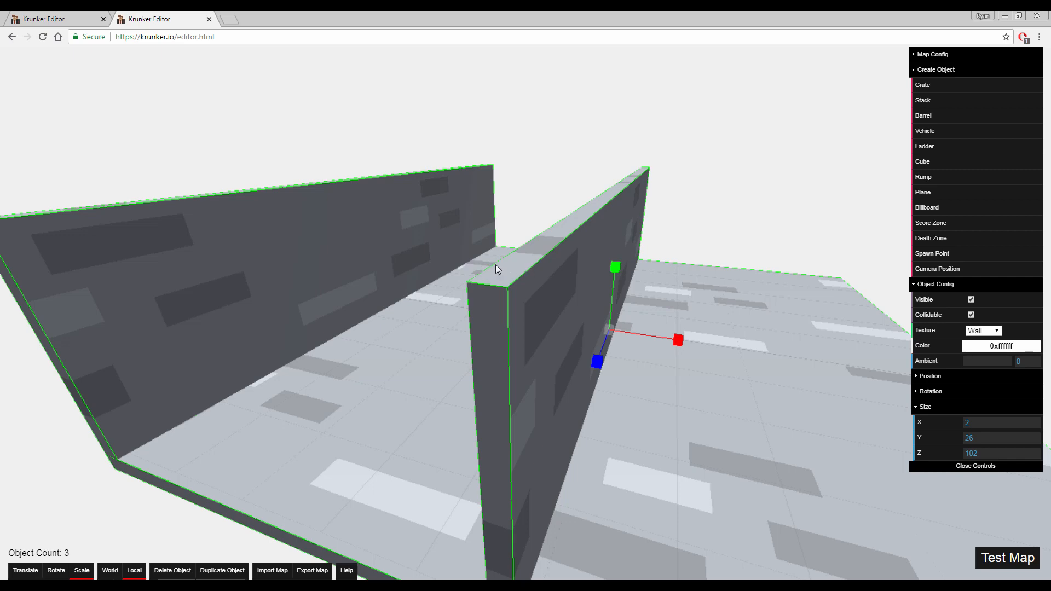
{"action": "left_click", "coordinate": [970, 437]}
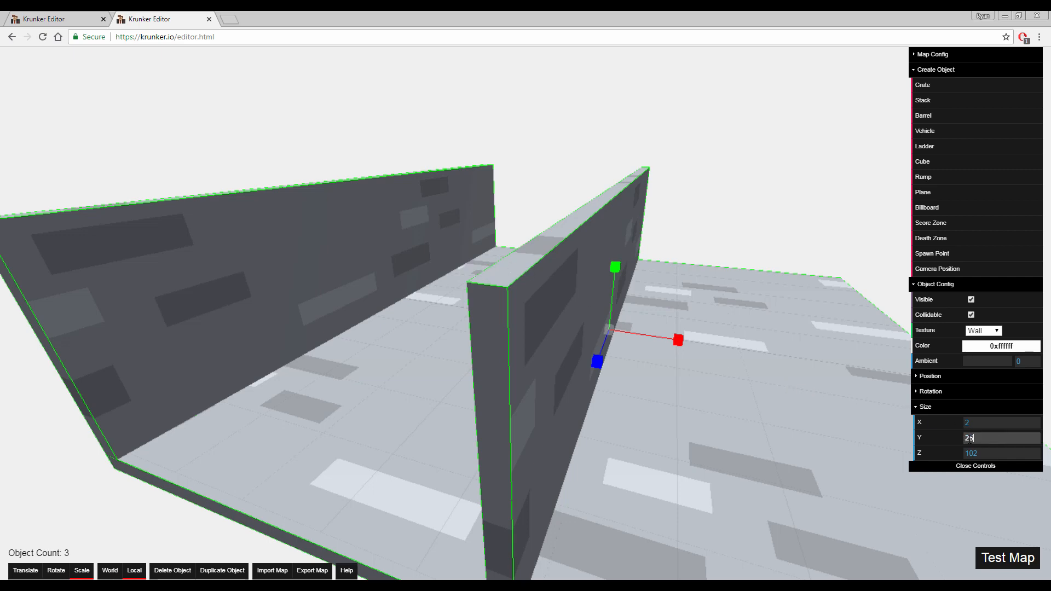
{"action": "left_click_drag", "start_coordinate": [805, 446], "coordinate": [718, 439]}
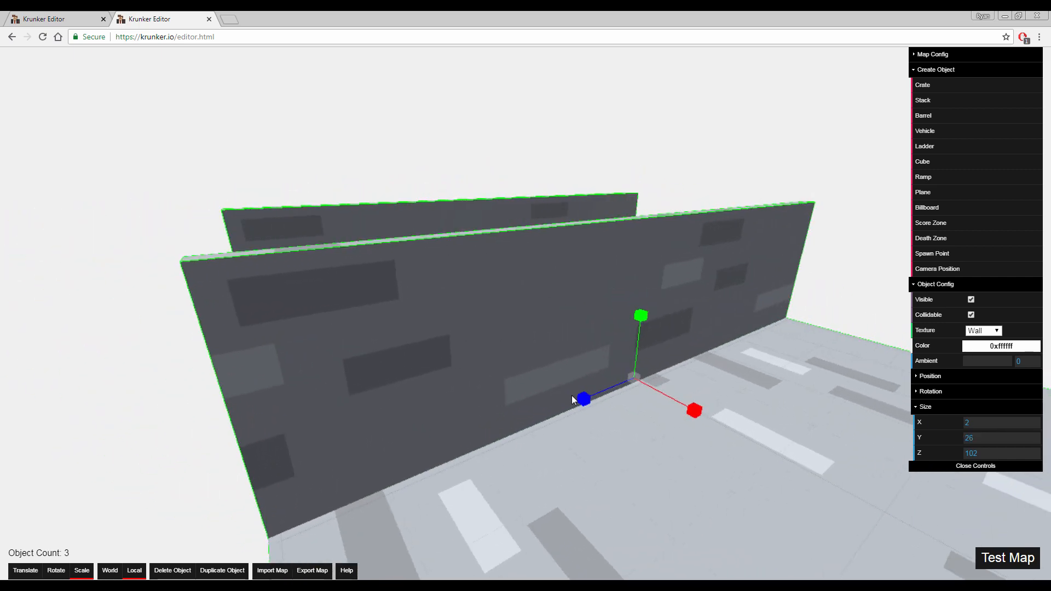
{"action": "left_click", "coordinate": [983, 456]}
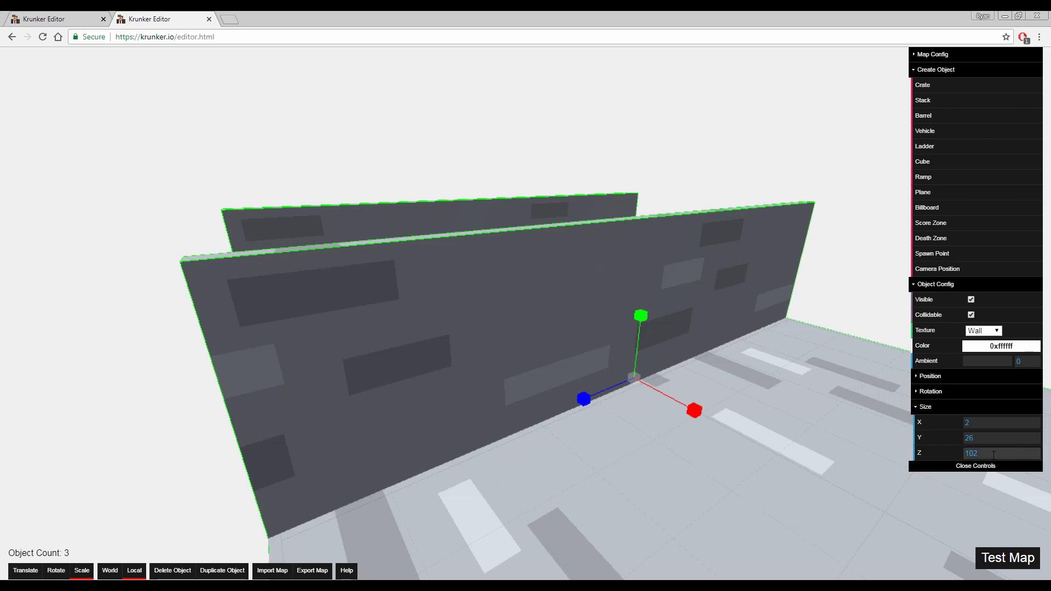
{"action": "left_click_drag", "start_coordinate": [737, 457], "coordinate": [700, 454]}
{"action": "scroll", "coordinate": [232, 358], "scroll_direction": "down", "scroll_amount": 5}
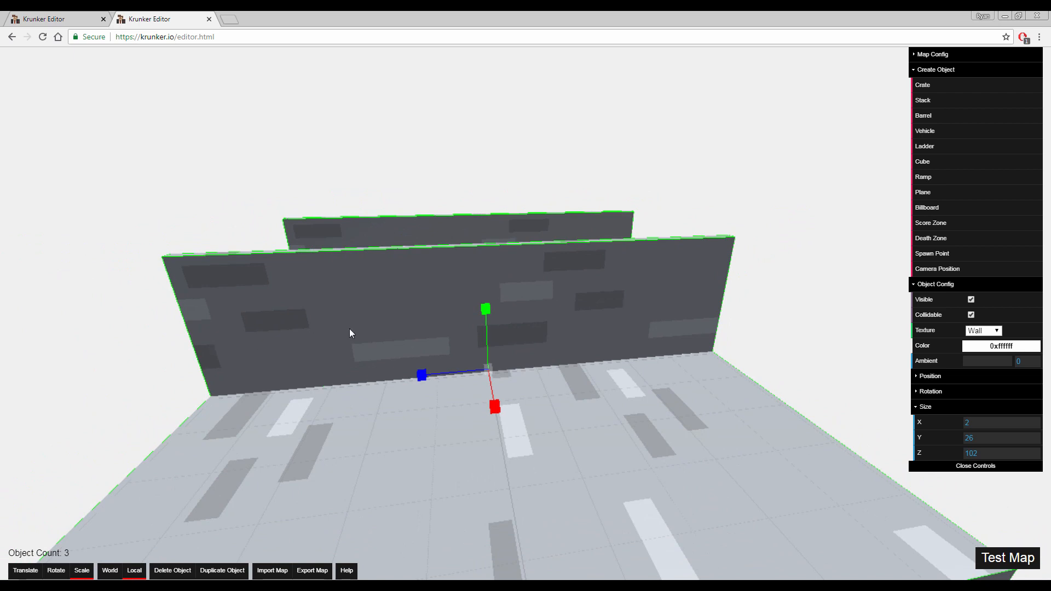
{"action": "left_click_drag", "start_coordinate": [607, 368], "coordinate": [736, 298]}
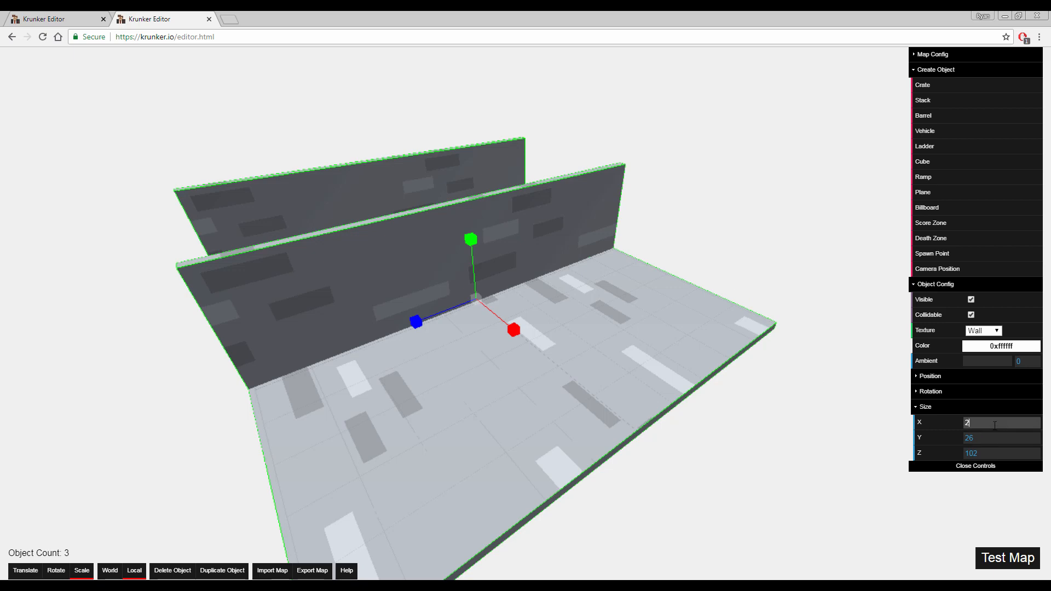
Step: Set the copied wall's size to 102 in X and 2 in Z so it runs perpendicular to the first wall
{"action": "left_click", "coordinate": [1005, 453]}
{"action": "left_click", "coordinate": [1003, 422]}
{"action": "key", "text": "Tab"}
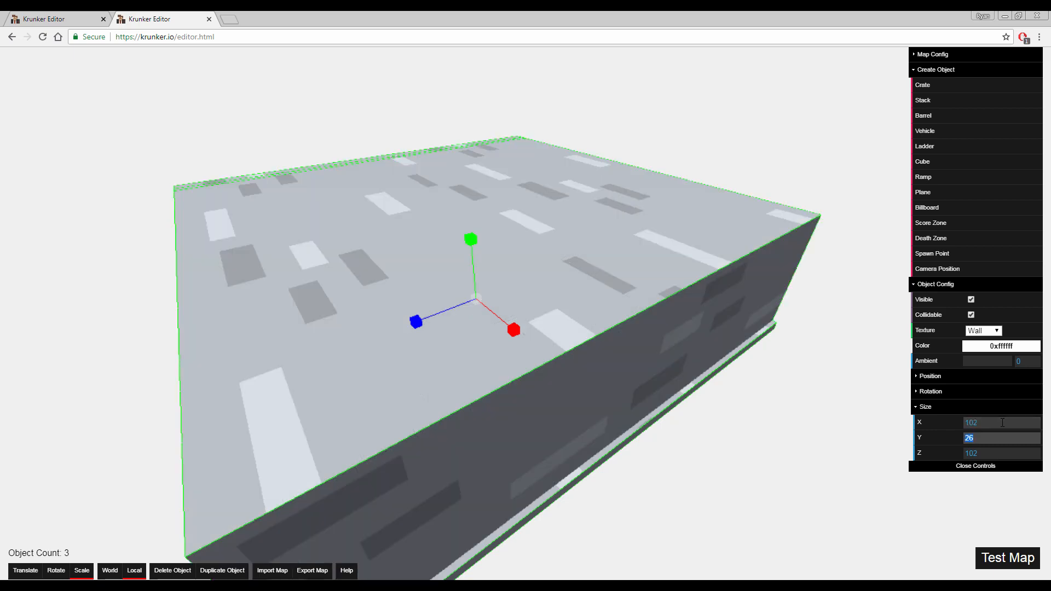
{"action": "key", "text": "Tab"}
{"action": "type", "text": "2"}
{"action": "key", "text": "Return"}
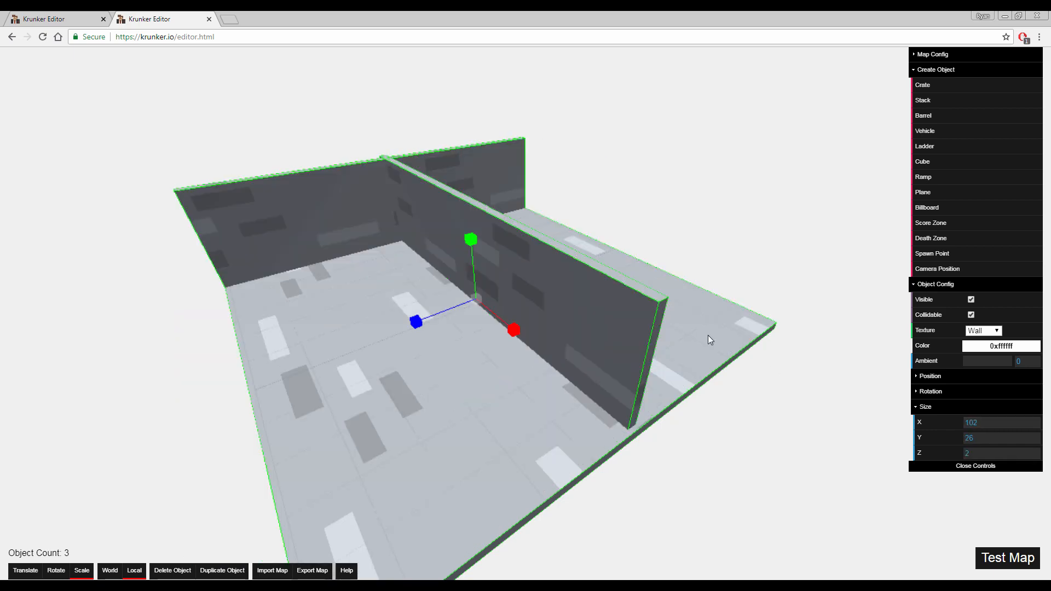
Step: Move the perpendicular wall along its blue axis to the far edge of the floor slab
{"action": "key", "text": "t"}
{"action": "left_click_drag", "start_coordinate": [417, 320], "coordinate": [574, 239]}
{"action": "key", "text": "w"}
{"action": "key", "text": "w"}
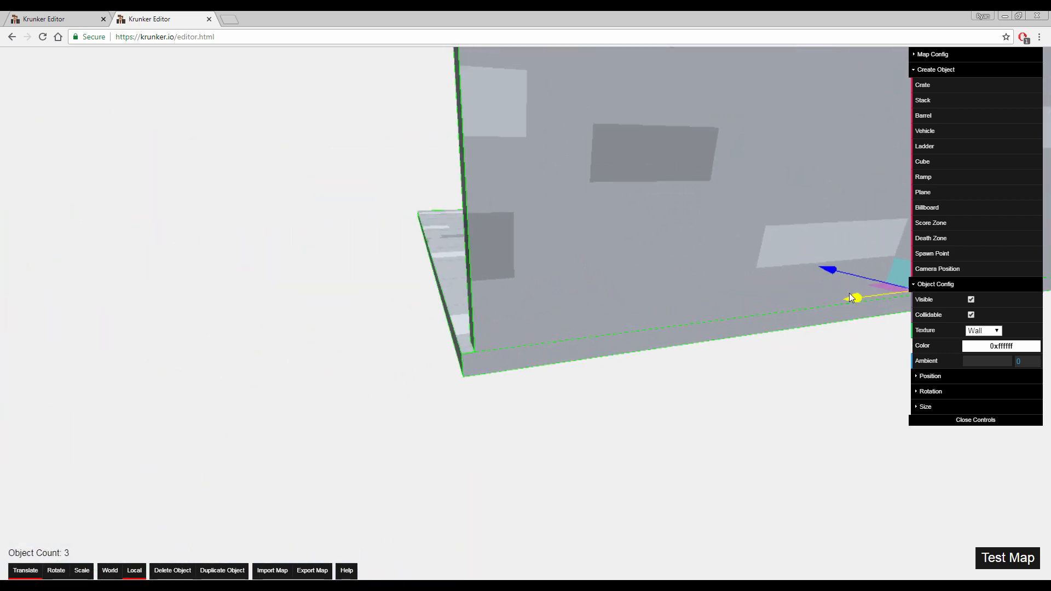
Step: Shift the far wall slightly along its red axis to line up its ends with the floor slab and the side wall
{"action": "left_click_drag", "start_coordinate": [852, 299], "coordinate": [843, 300]}
{"action": "right_click_drag", "start_coordinate": [821, 301], "coordinate": [898, 241]}
{"action": "key", "text": "w"}
{"action": "right_click_drag", "start_coordinate": [525, 295], "coordinate": [460, 292]}
{"action": "key", "text": "s"}
{"action": "key", "text": "w"}
{"action": "key", "text": "s"}
{"action": "key", "text": "a"}
{"action": "right_click_drag", "start_coordinate": [792, 299], "coordinate": [837, 299]}
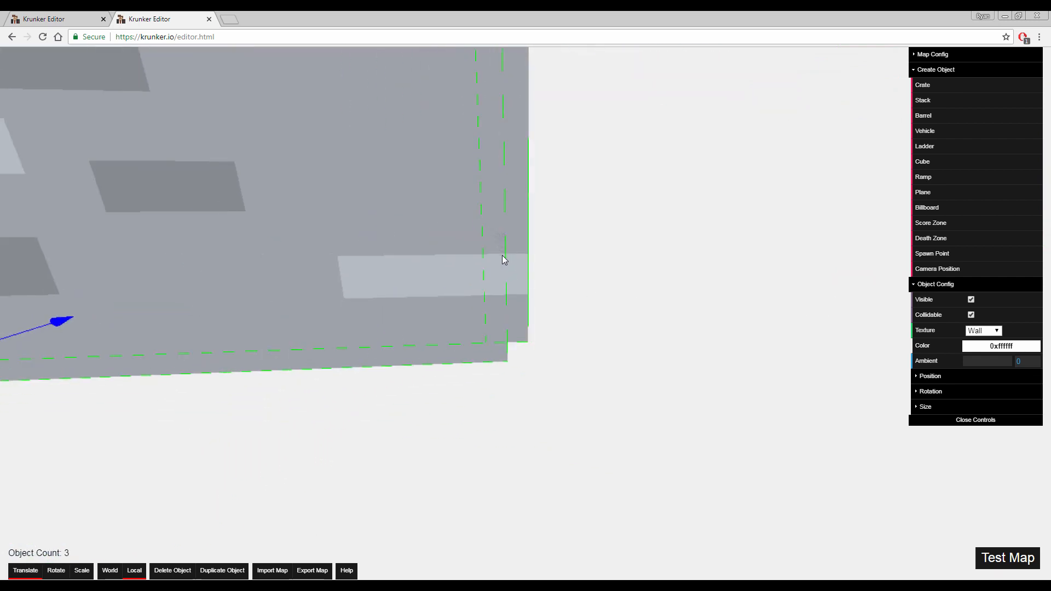
{"action": "key", "text": "s"}
{"action": "right_click_drag", "start_coordinate": [501, 255], "coordinate": [426, 326]}
{"action": "key", "text": "r"}
{"action": "mouse_move", "coordinate": [393, 339]}
{"action": "left_mouse_down"}
{"action": "mouse_move", "coordinate": [425, 341]}
{"action": "mouse_move", "coordinate": [379, 336]}
{"action": "left_mouse_up"}
{"action": "key", "text": "r"}
{"action": "key", "text": "r"}
{"action": "key", "text": "r"}
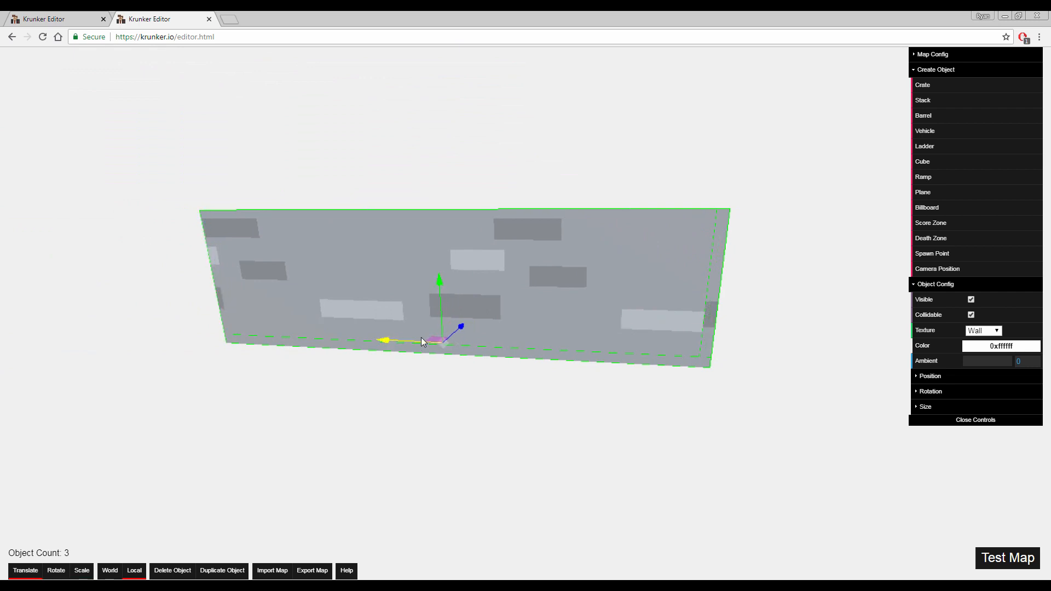
Step: Add a spawn point on the floor between the walls and raise it slightly along its vertical axis
{"action": "key", "text": "d"}
{"action": "right_click_drag", "start_coordinate": [423, 338], "coordinate": [19, 372]}
{"action": "key", "text": "s"}
{"action": "key", "text": "d"}
{"action": "key", "text": "w"}
{"action": "key", "text": "s"}
{"action": "key", "text": "d"}
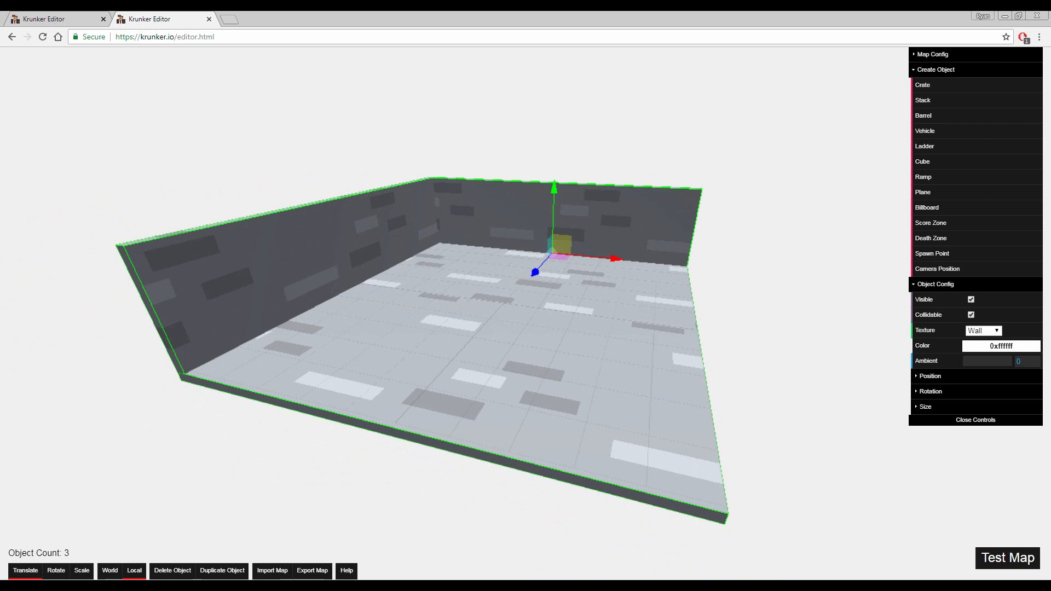
{"action": "left_click", "coordinate": [928, 257]}
{"action": "mouse_move", "coordinate": [589, 430]}
{"action": "right_mouse_down"}
{"action": "mouse_move", "coordinate": [572, 398]}
{"action": "mouse_move", "coordinate": [597, 372]}
{"action": "mouse_move", "coordinate": [575, 410]}
{"action": "mouse_move", "coordinate": [580, 378]}
{"action": "mouse_move", "coordinate": [437, 366]}
{"action": "mouse_move", "coordinate": [589, 425]}
{"action": "right_mouse_up"}
{"action": "key", "text": "w"}
{"action": "key", "text": "w"}
{"action": "key", "text": "d"}
{"action": "key", "text": "a"}
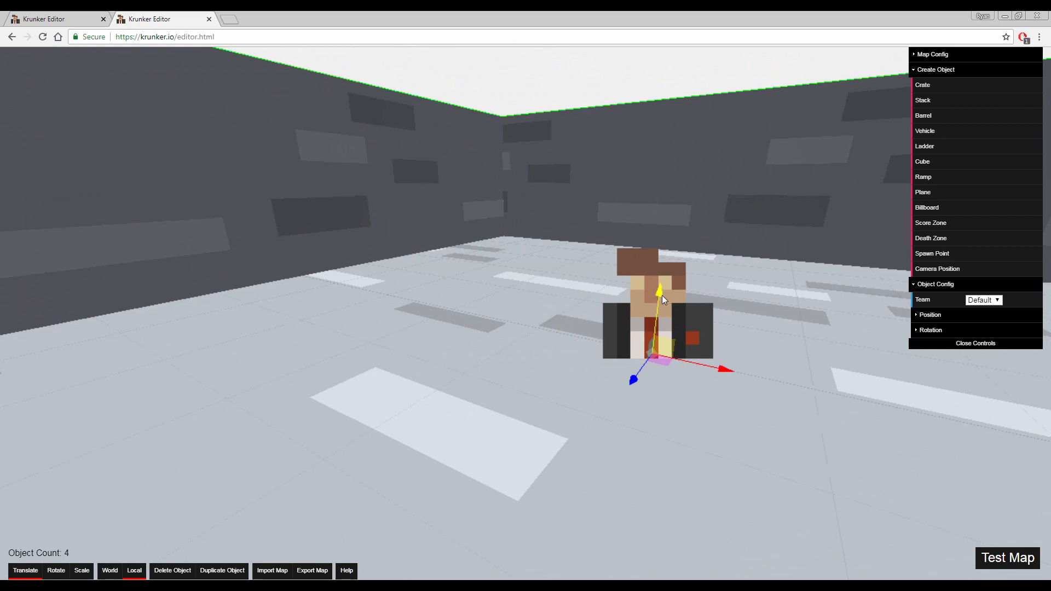
{"action": "mouse_move", "coordinate": [661, 294]}
{"action": "left_mouse_down"}
{"action": "mouse_move", "coordinate": [654, 332]}
{"action": "mouse_move", "coordinate": [649, 232]}
{"action": "mouse_move", "coordinate": [649, 294]}
{"action": "mouse_move", "coordinate": [648, 284]}
{"action": "left_mouse_up"}
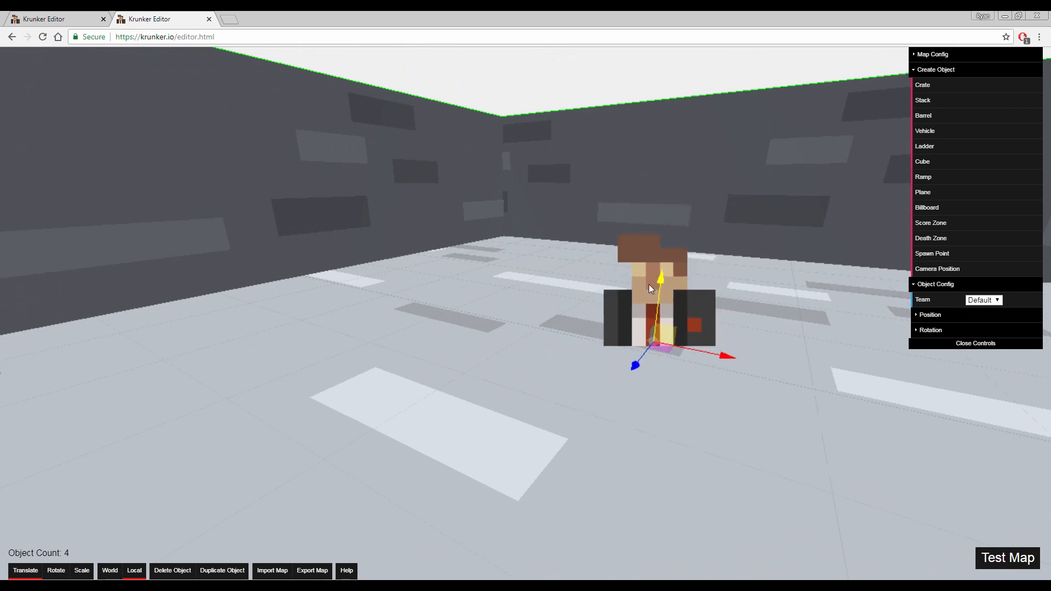
Step: Launch a test of the map and enter the game
{"action": "key", "text": "d"}
{"action": "right_click_drag", "start_coordinate": [648, 284], "coordinate": [931, 498]}
{"action": "key", "text": "w"}
{"action": "key", "text": "s"}
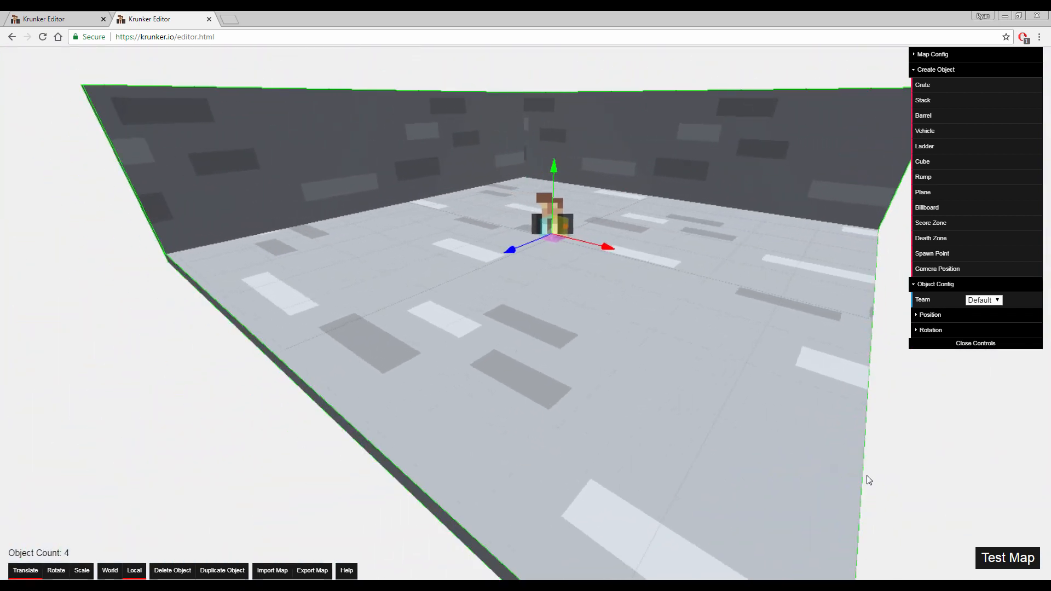
{"action": "left_click", "coordinate": [1013, 558]}
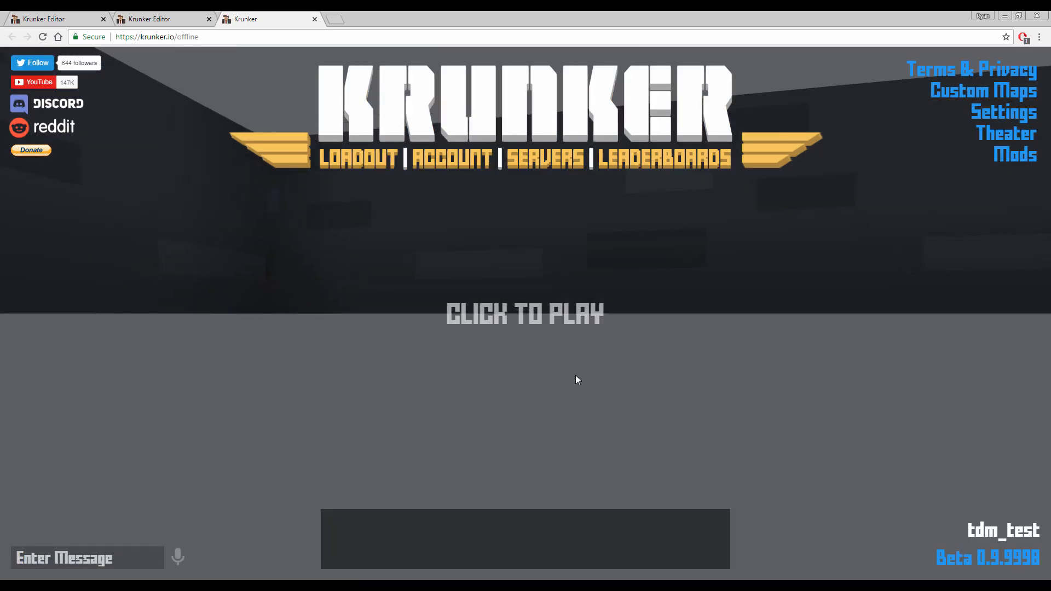
{"action": "left_click", "coordinate": [576, 378]}
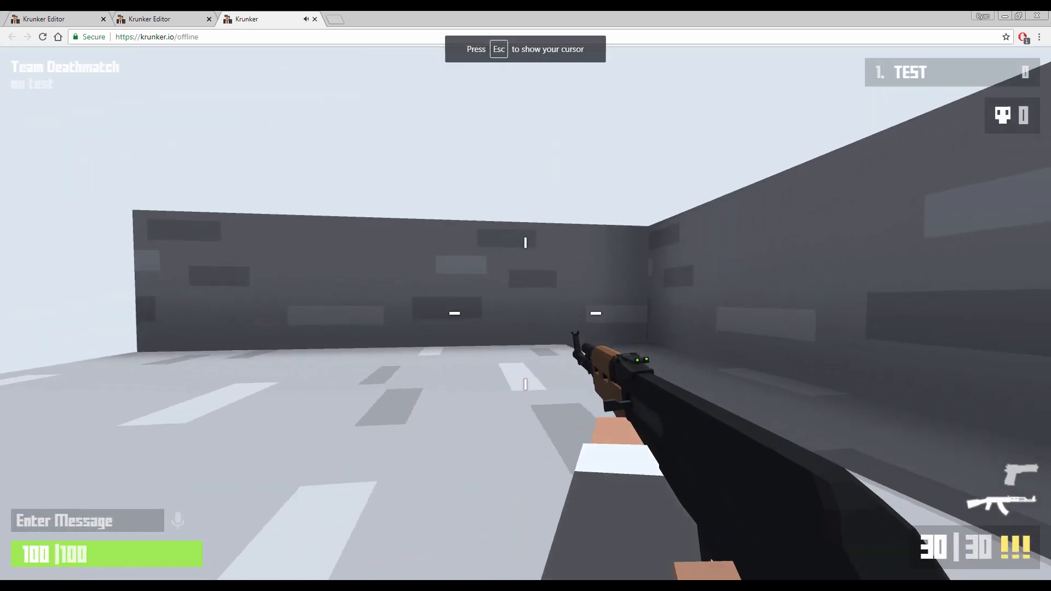
Step: Try out the map in play by firing the weapon and walking off the floor's open edge
{"action": "right_click", "coordinate": [525, 313]}
{"action": "left_click", "coordinate": [526, 314]}
{"action": "left_click", "coordinate": [525, 313]}
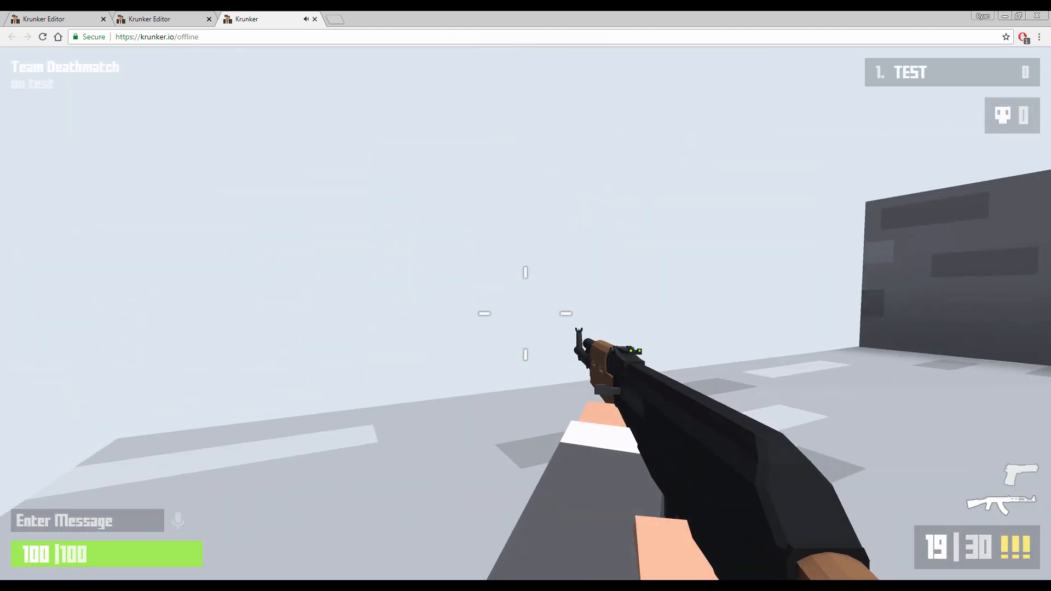
{"action": "key", "text": "w"}
{"action": "key", "text": "w"}
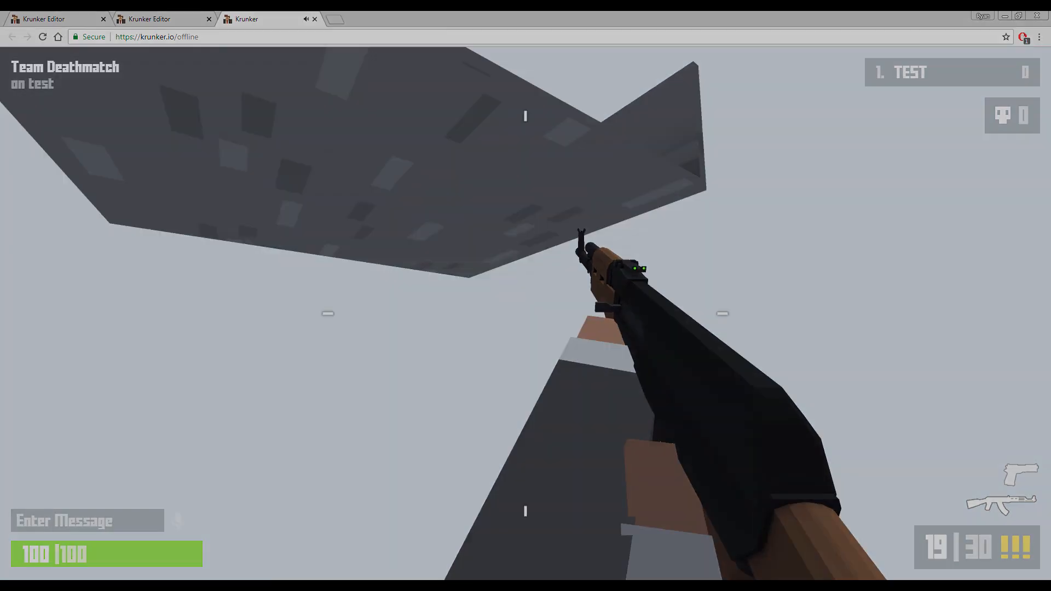